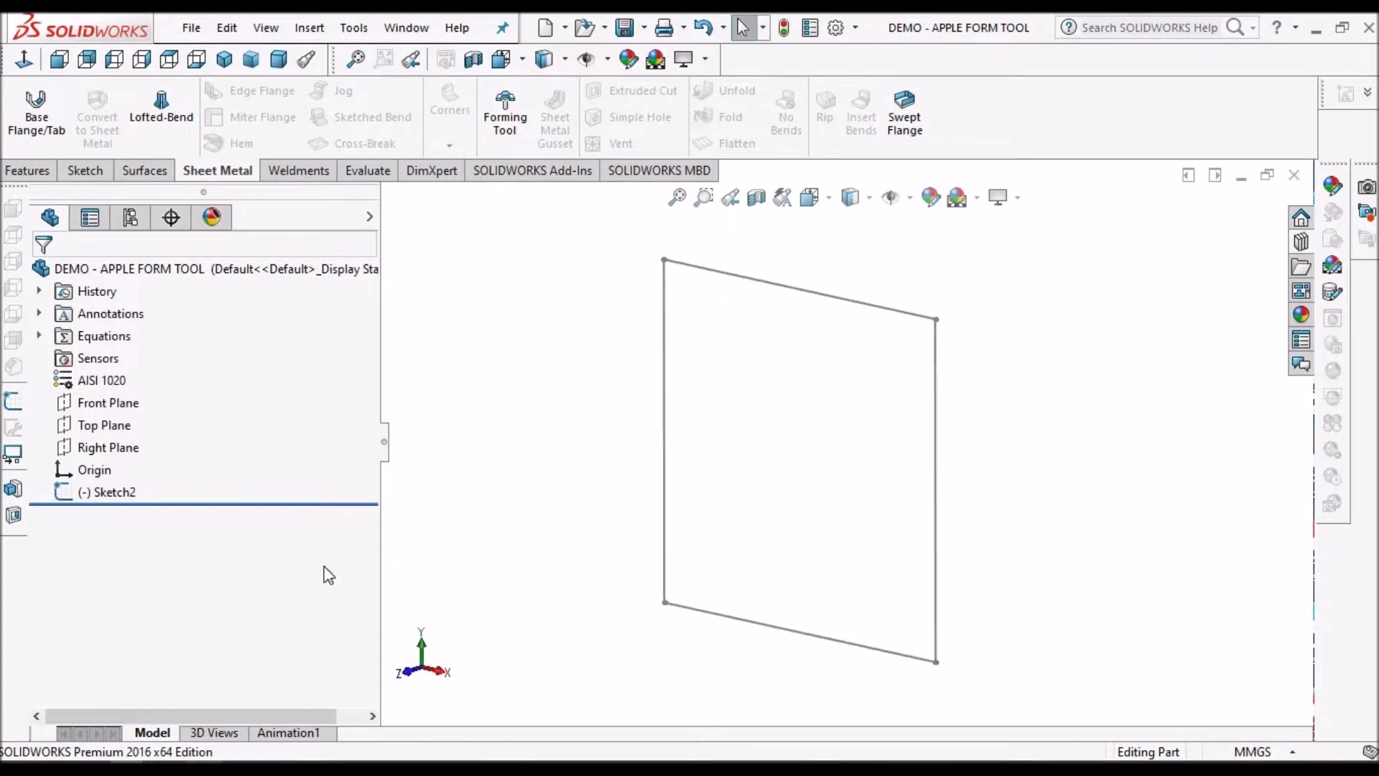
# Step: Open the existing square sketch to check its dimensions, and exit it without editing
pyautogui.click(121, 489)
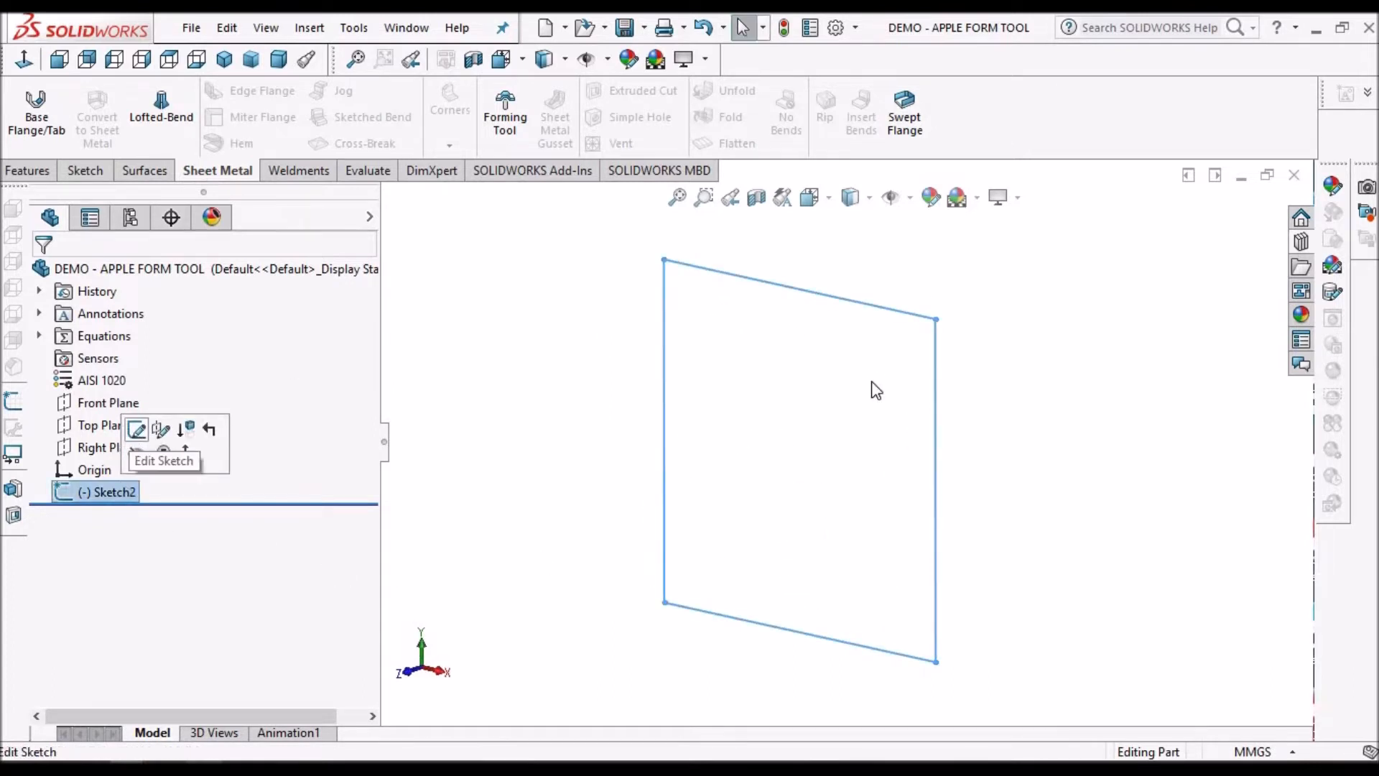
pyautogui.click(133, 429)
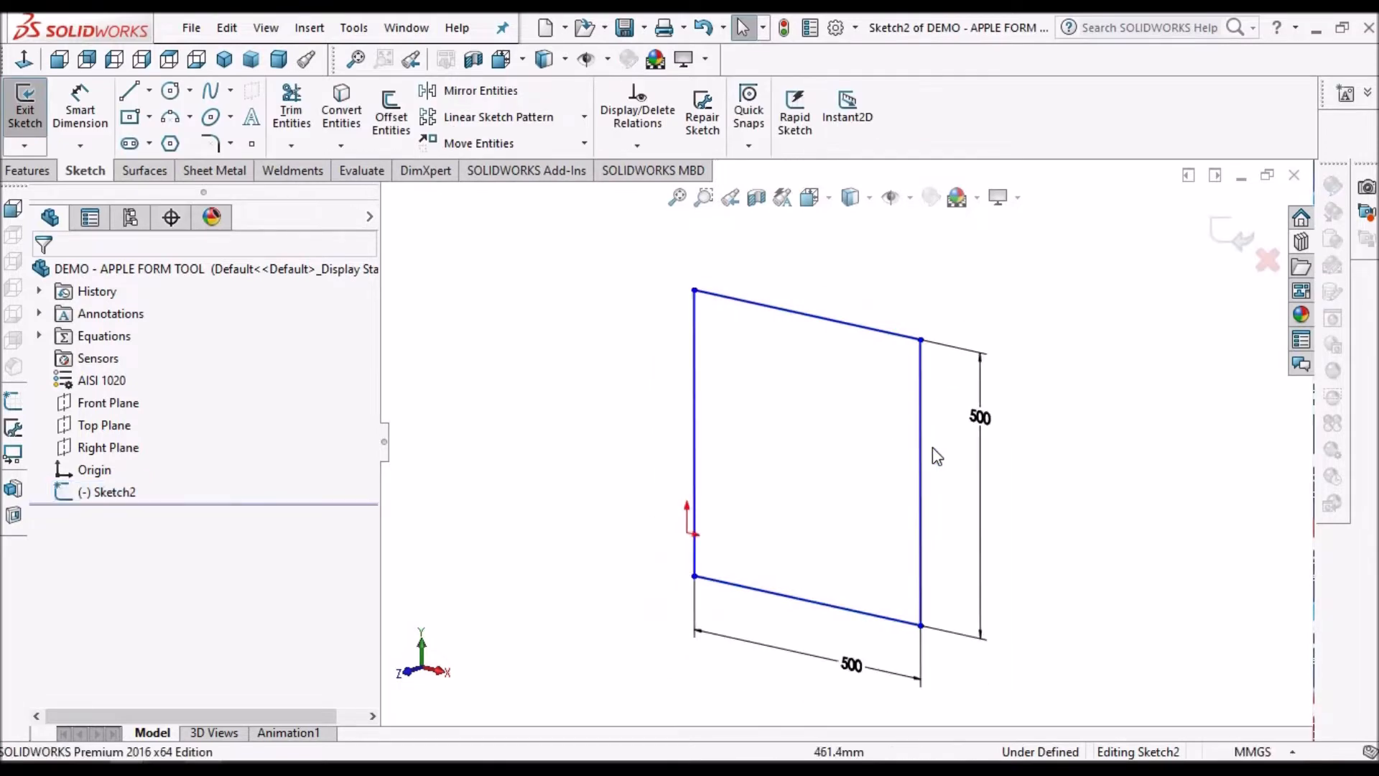
pyautogui.moveTo(1053, 390)
pyautogui.mouseDown(button='middle')
pyautogui.moveTo(1077, 364)
pyautogui.moveTo(1187, 348)
pyautogui.mouseUp(button='middle')
pyautogui.click(1227, 244)
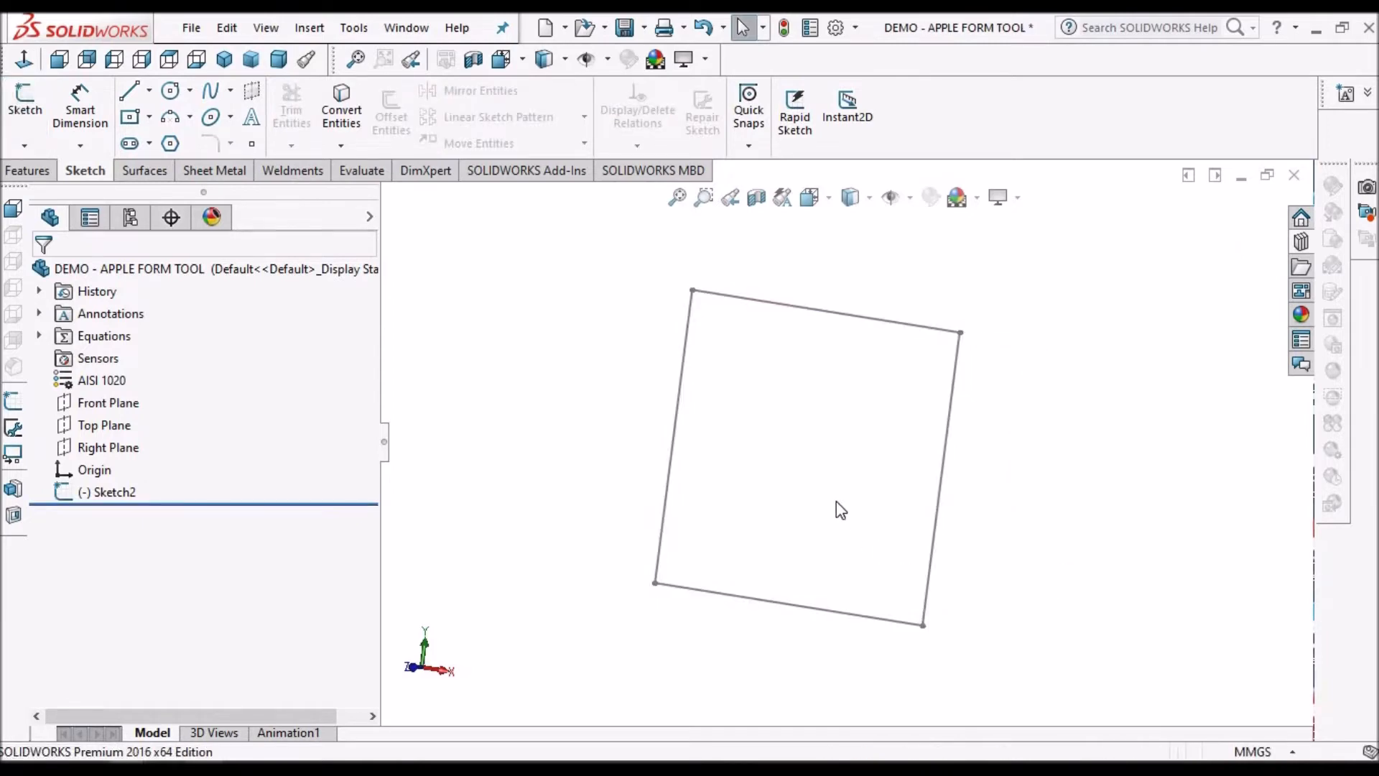
# Step: Extrude the square sketch as a boss with a blind depth of 50 mm
pyautogui.click(111, 491)
pyautogui.click(25, 170)
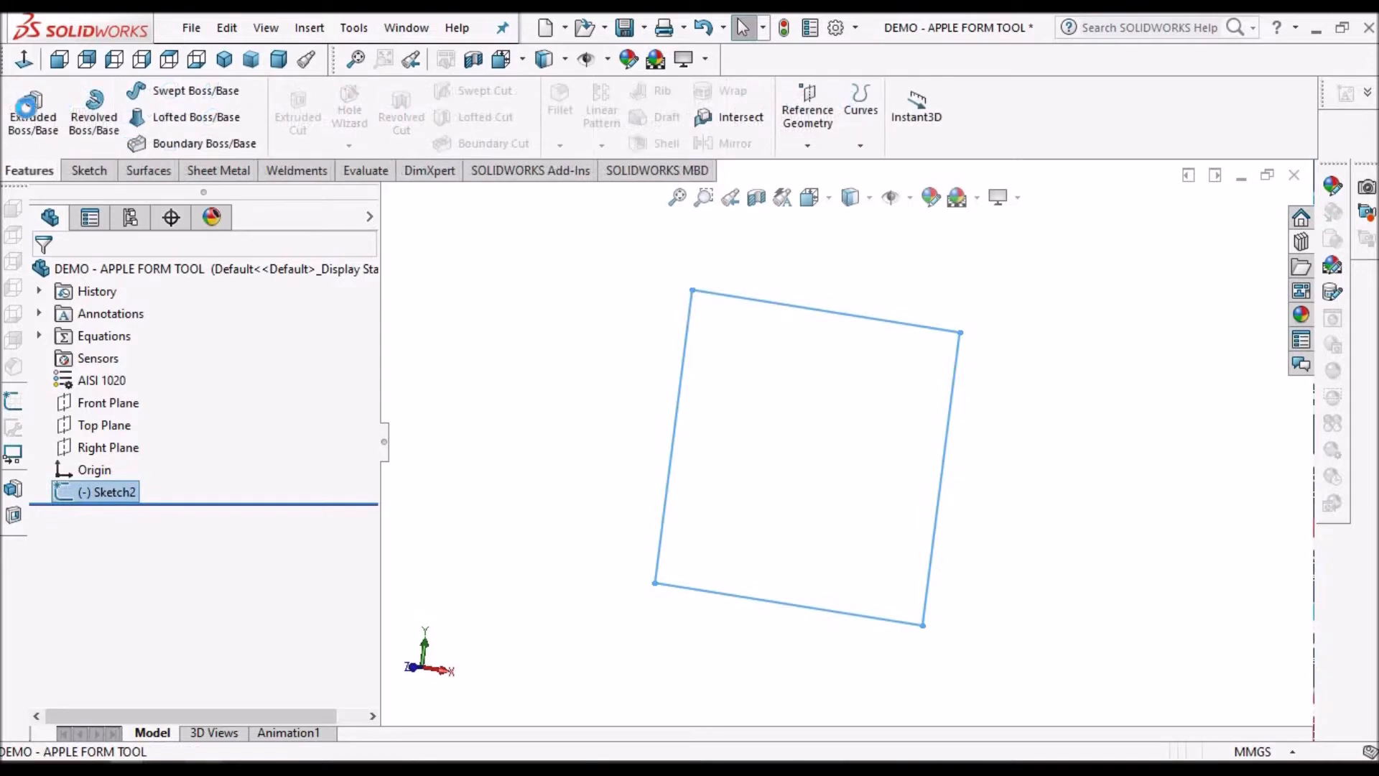
pyautogui.click(32, 119)
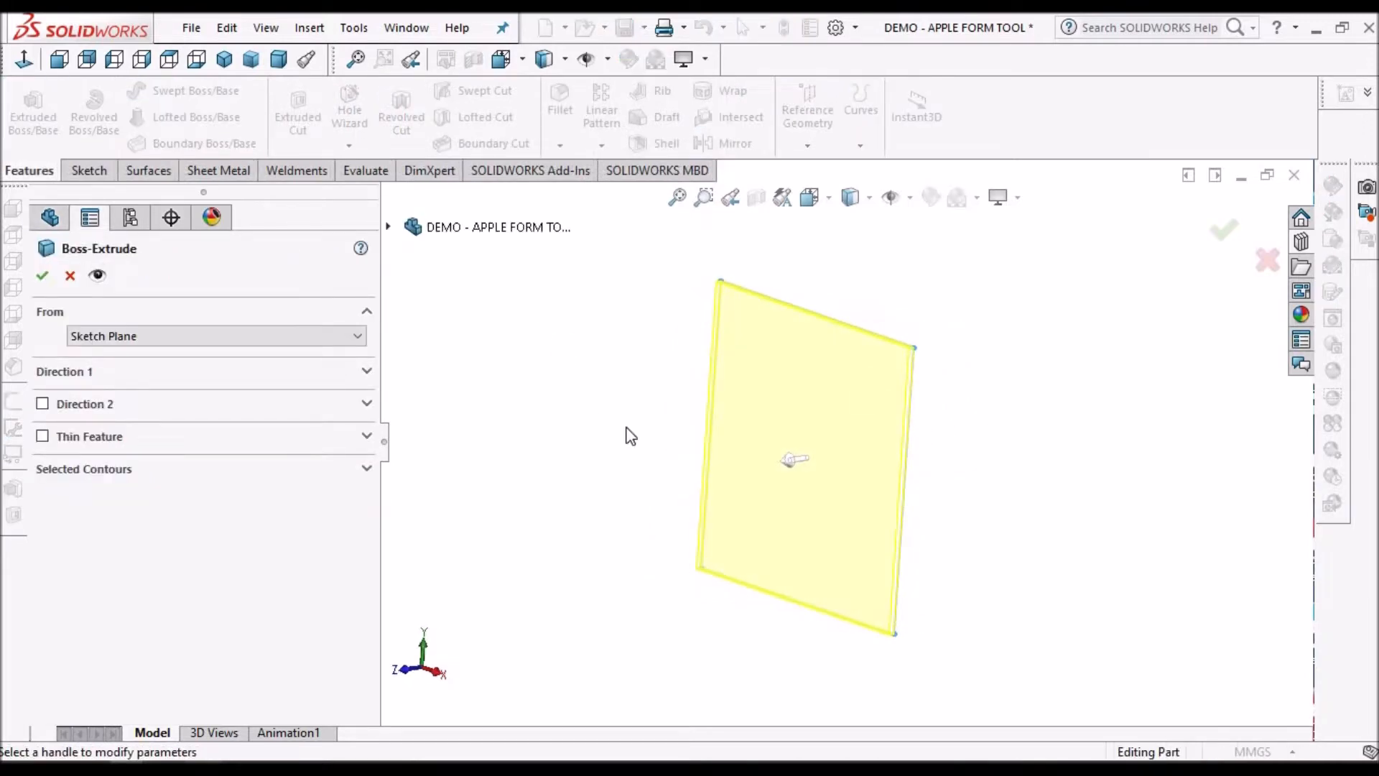
pyautogui.click(226, 370)
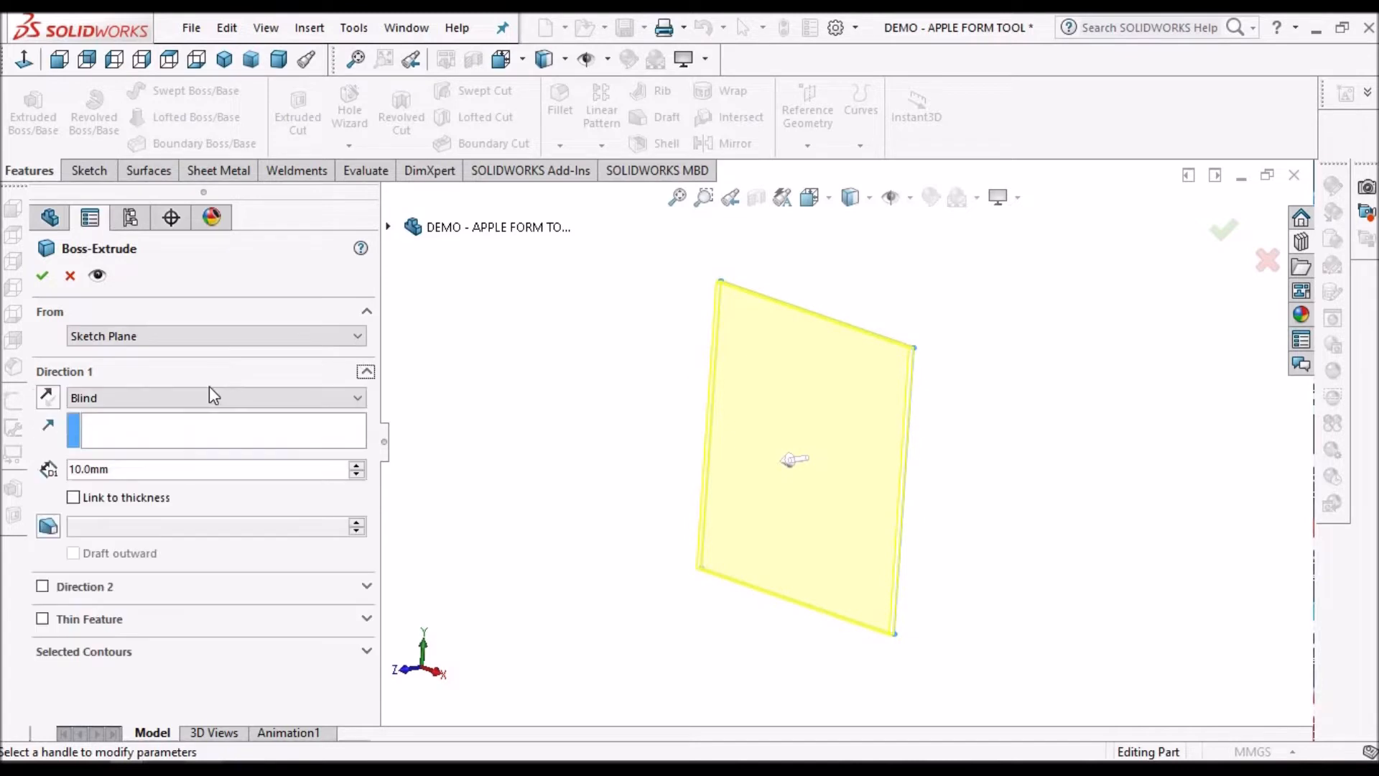
pyautogui.click(156, 471)
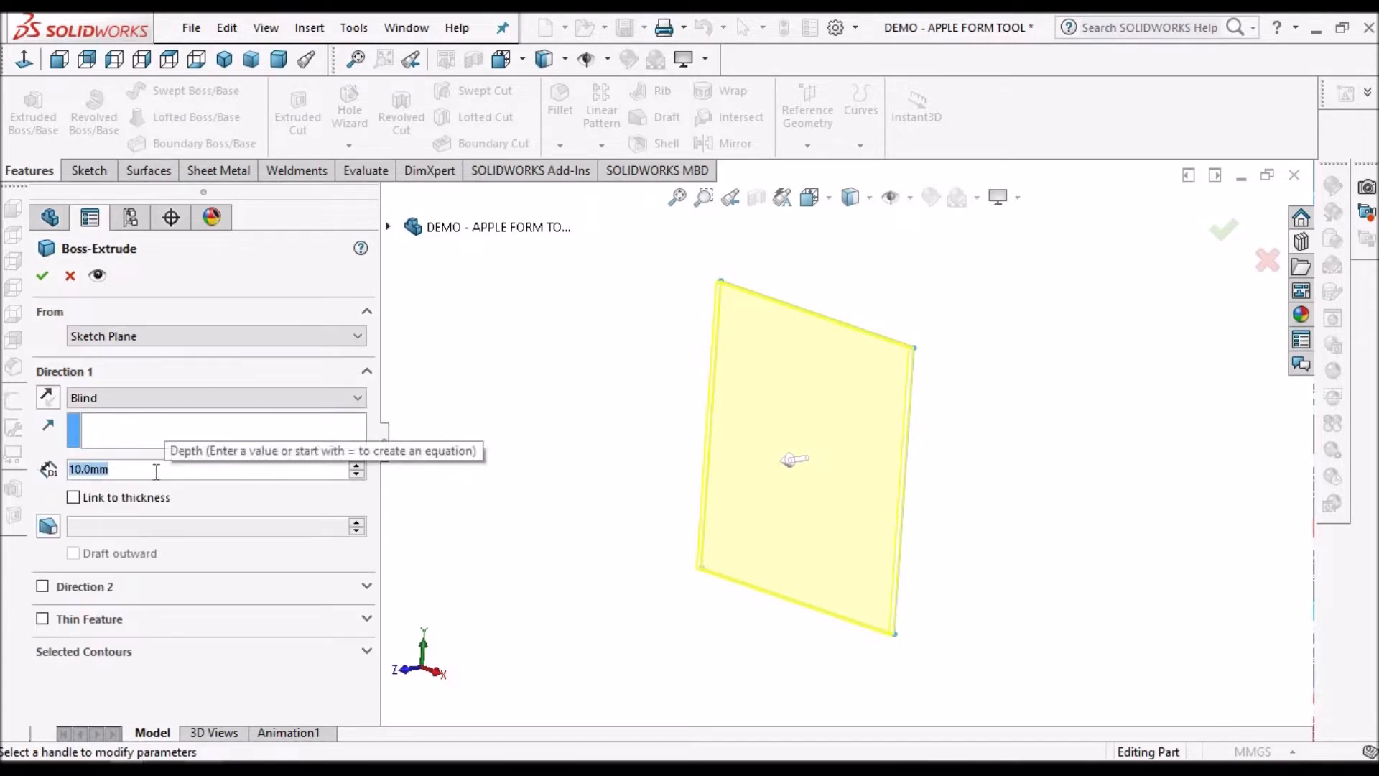
pyautogui.write('50')
pyautogui.press('Return')
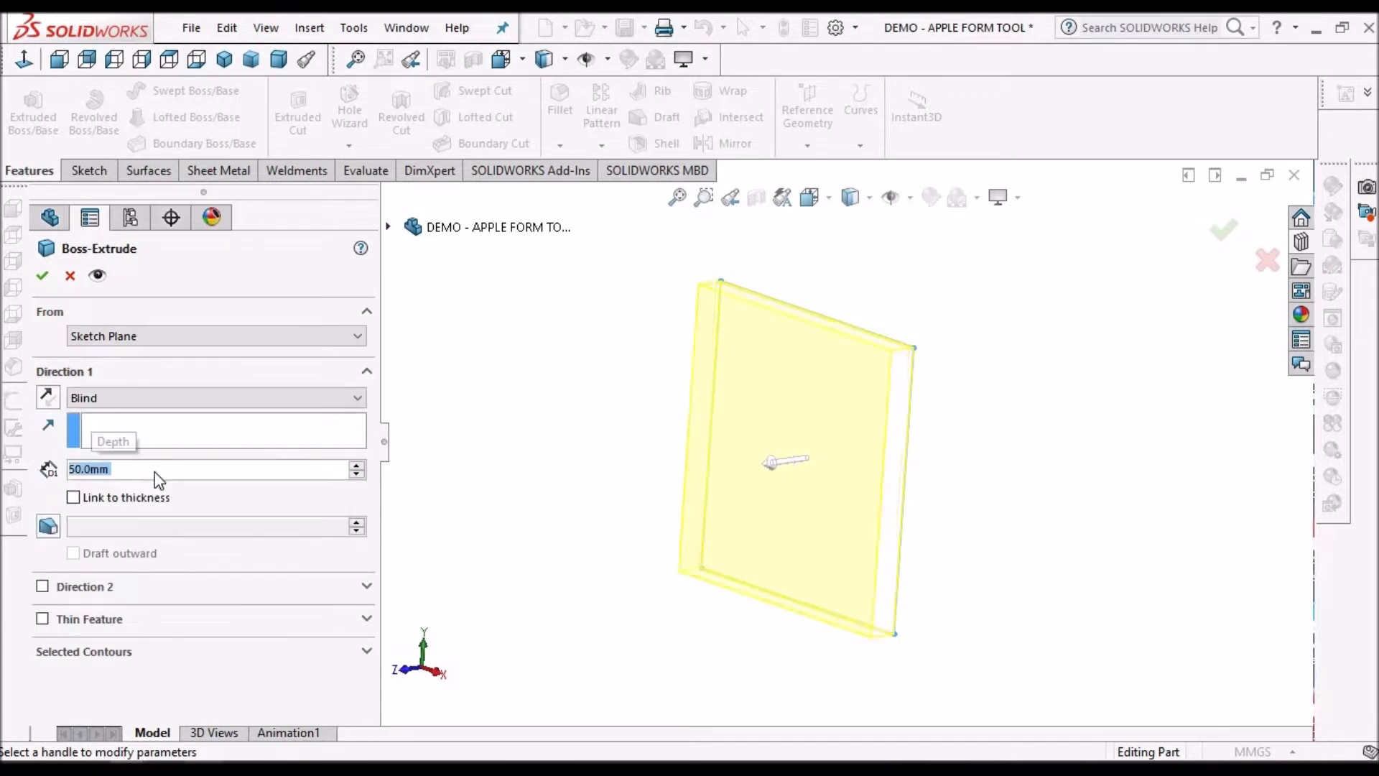
pyautogui.click(43, 277)
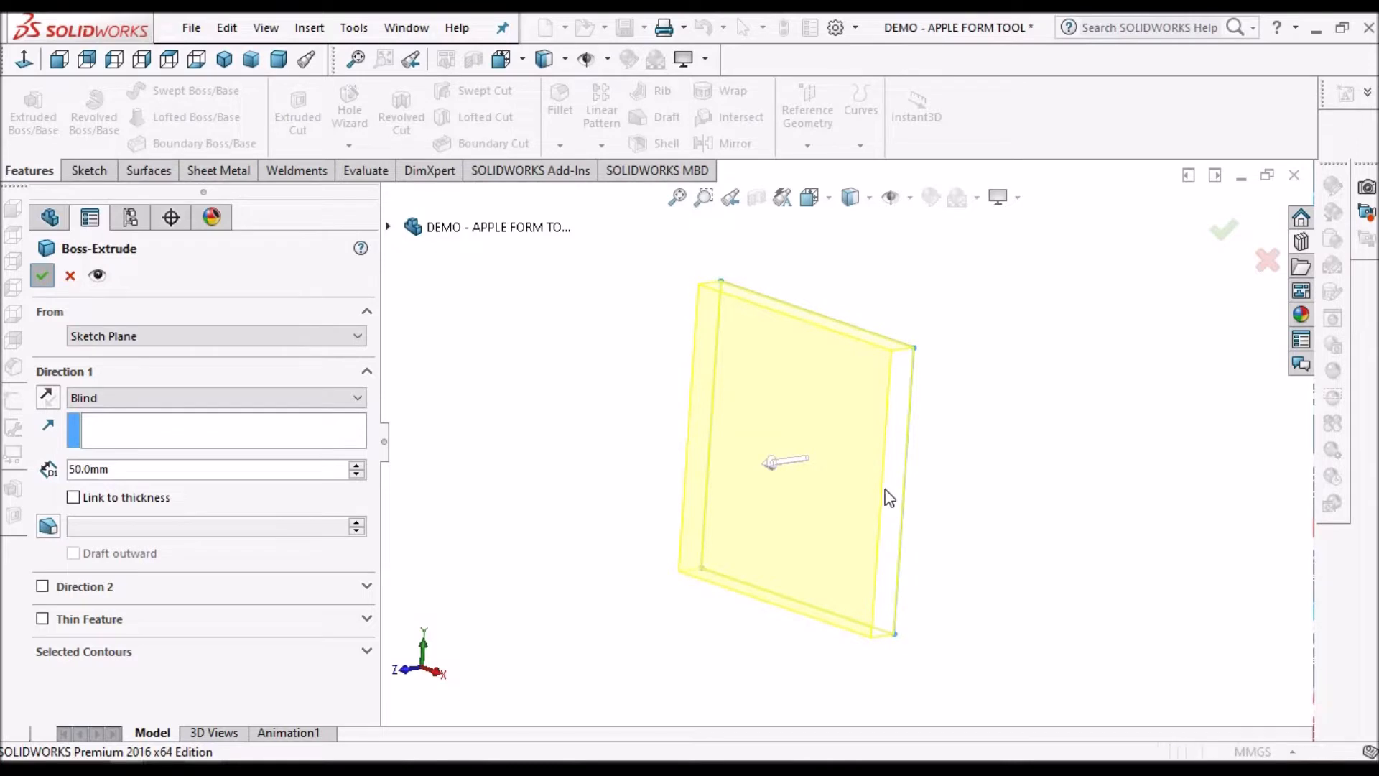
# Step: Start a new sketch on the large front face of the extruded plate and view it face-on
pyautogui.moveTo(871, 528)
pyautogui.mouseDown(button='middle')
pyautogui.moveTo(1001, 446)
pyautogui.moveTo(976, 566)
pyautogui.moveTo(841, 451)
pyautogui.moveTo(898, 491)
pyautogui.moveTo(648, 408)
pyautogui.moveTo(747, 415)
pyautogui.moveTo(798, 393)
pyautogui.moveTo(848, 423)
pyautogui.mouseUp(button='middle')
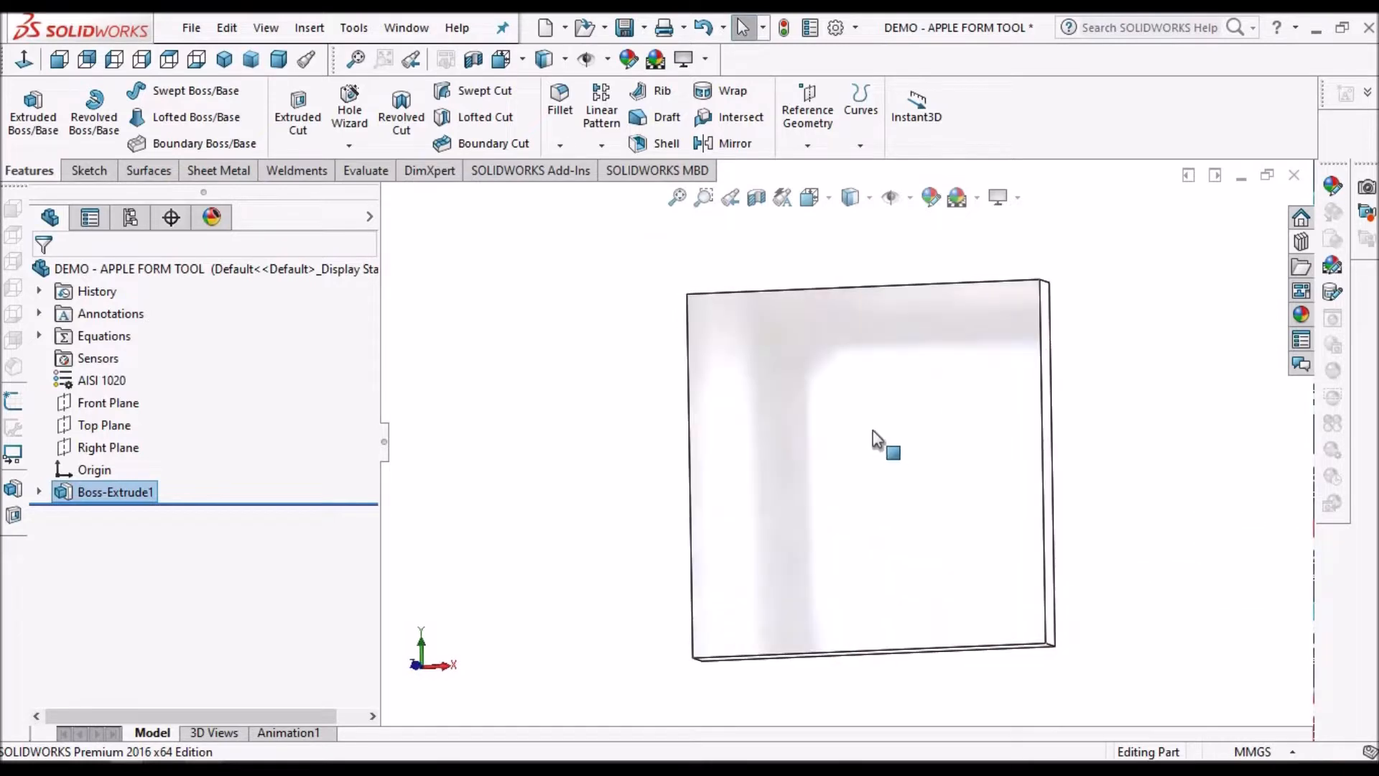
pyautogui.click(877, 432)
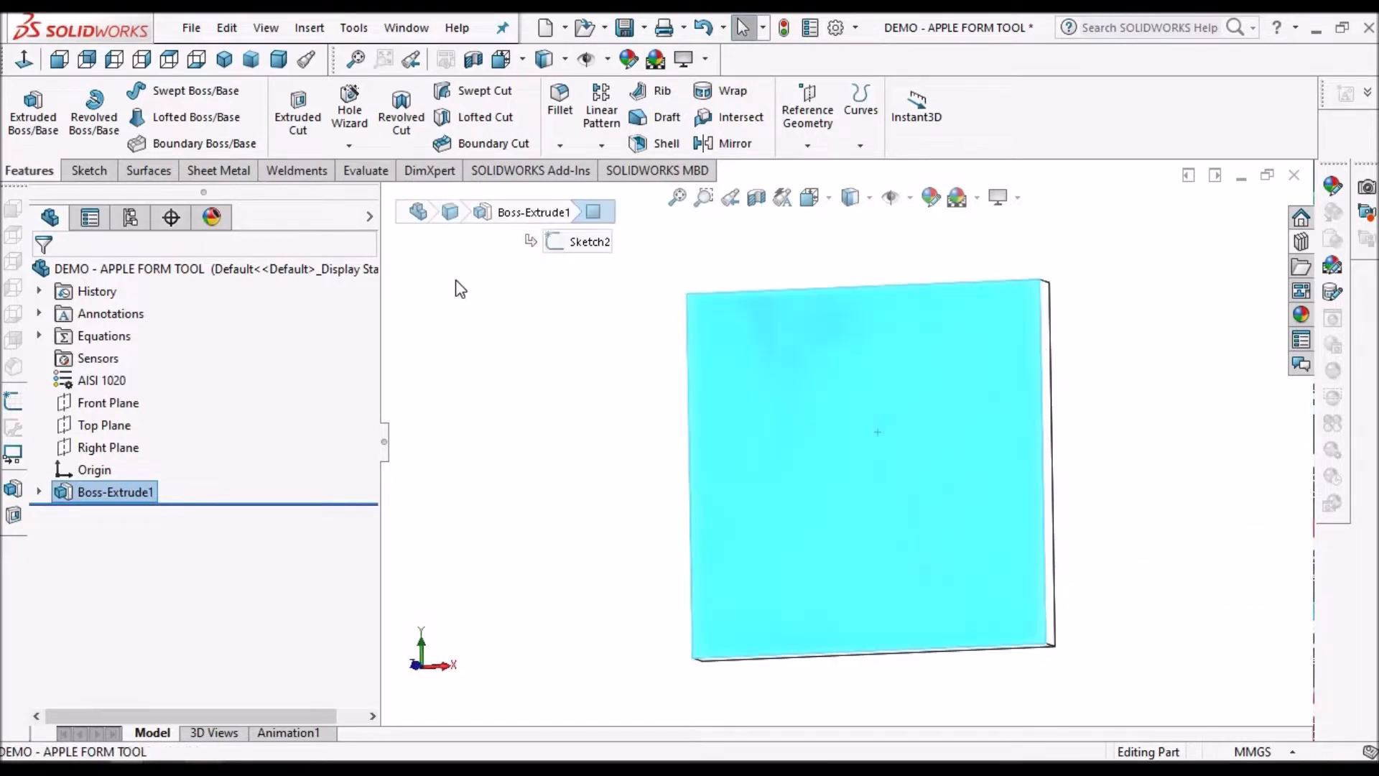
pyautogui.click(86, 172)
pyautogui.click(26, 107)
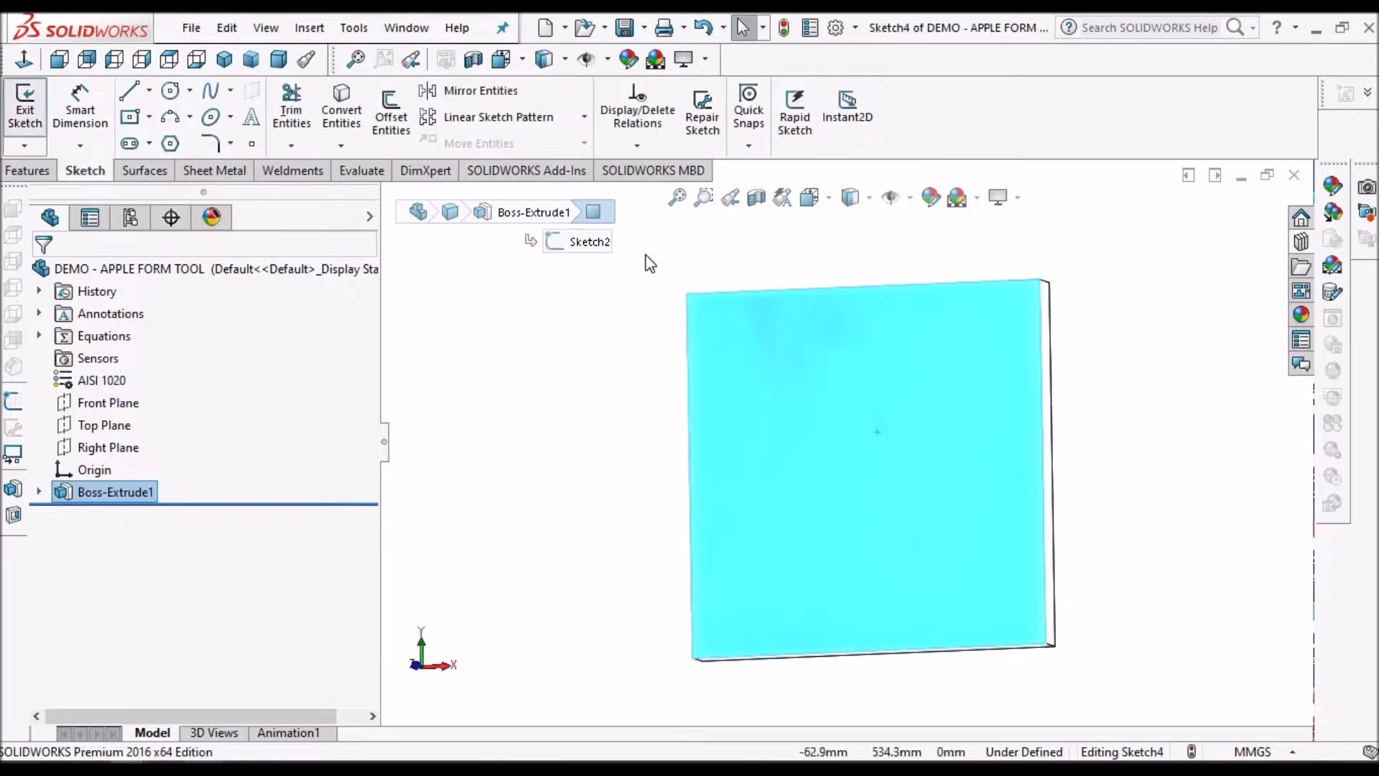
pyautogui.click(24, 59)
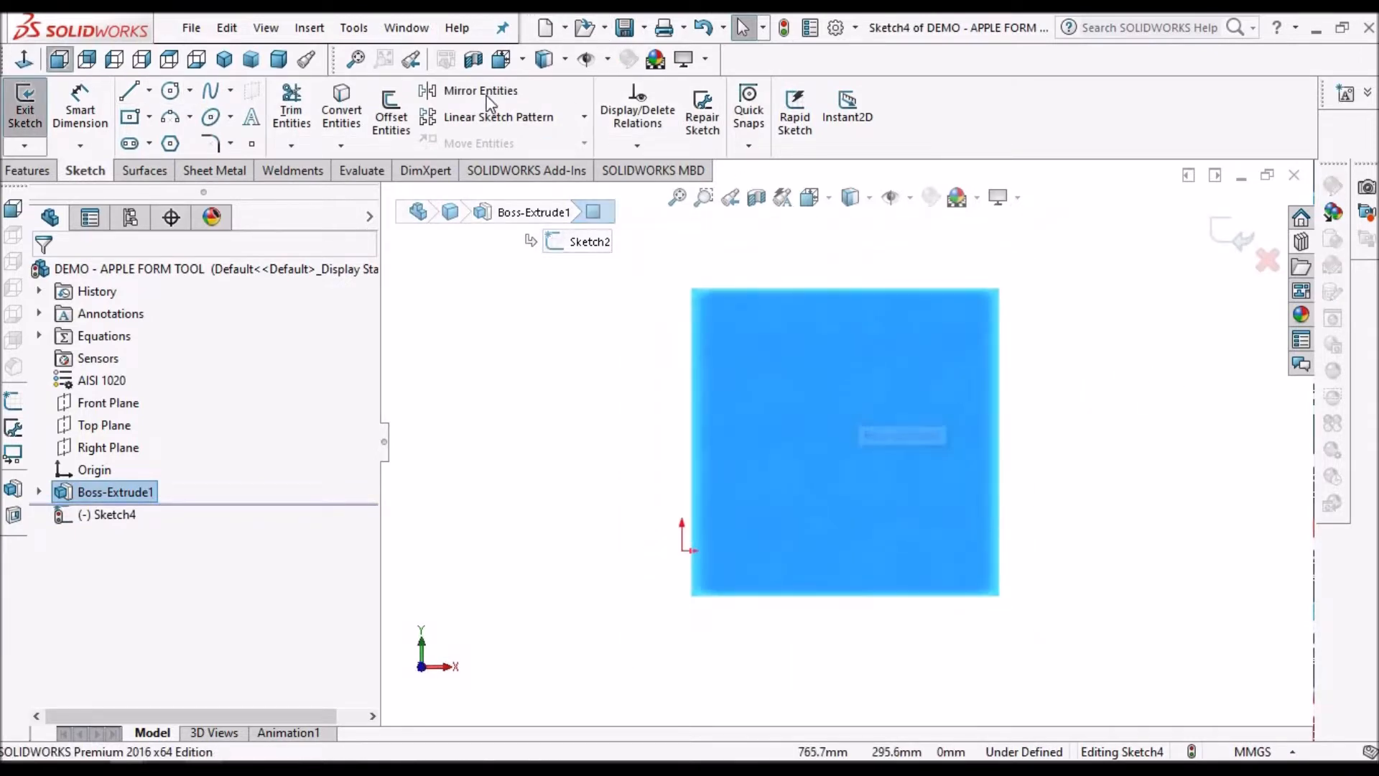
# Step: Insert the image file "Apple LOGO - 2" as a sketch picture in the plate's front-face sketch
pyautogui.click(307, 32)
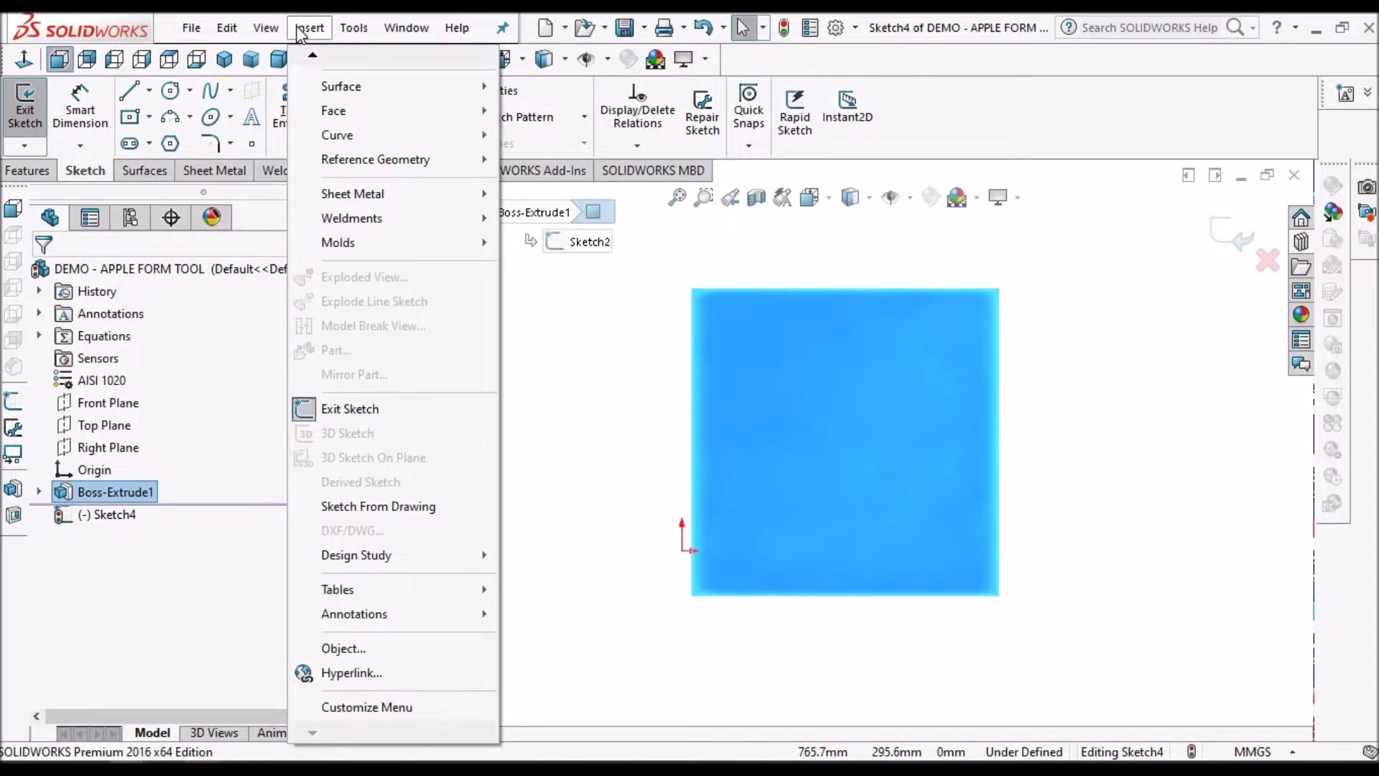
pyautogui.click(355, 28)
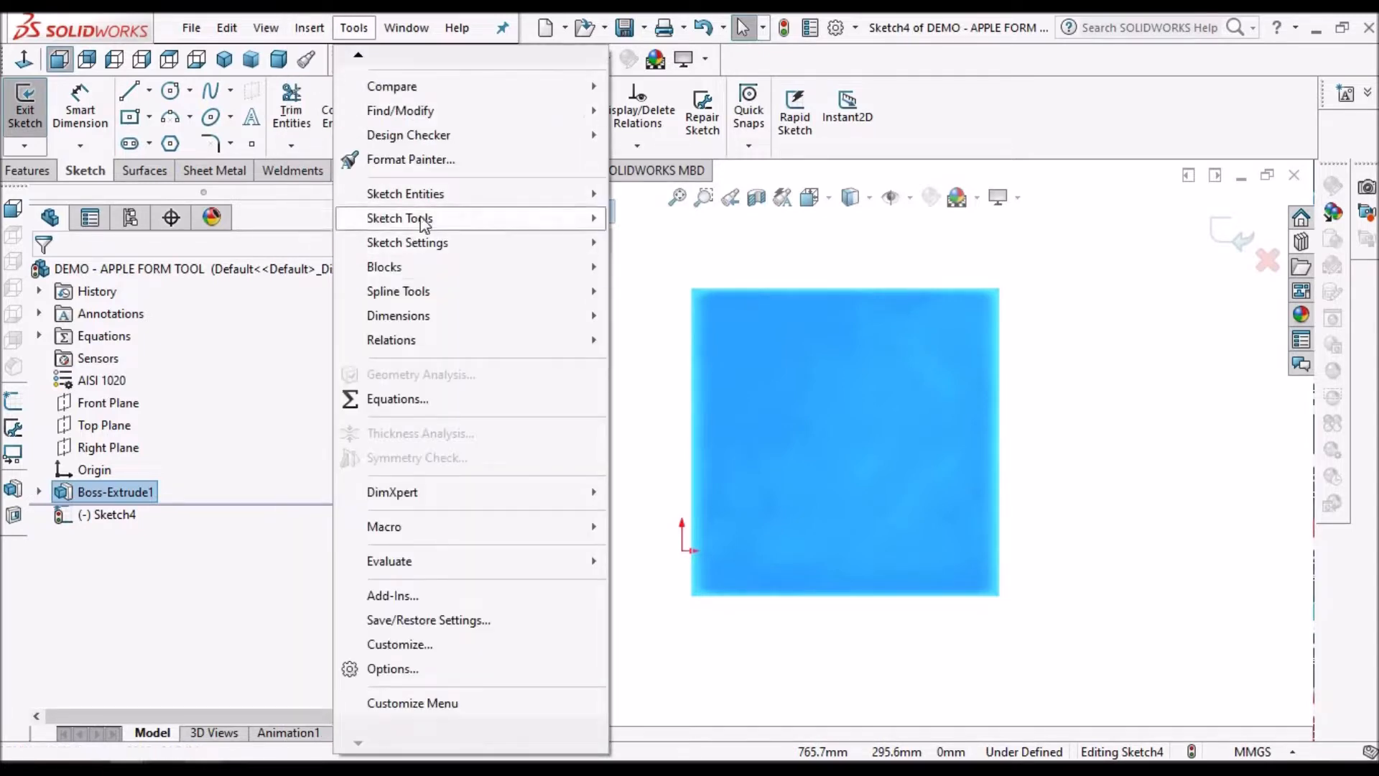
pyautogui.moveTo(425, 224)
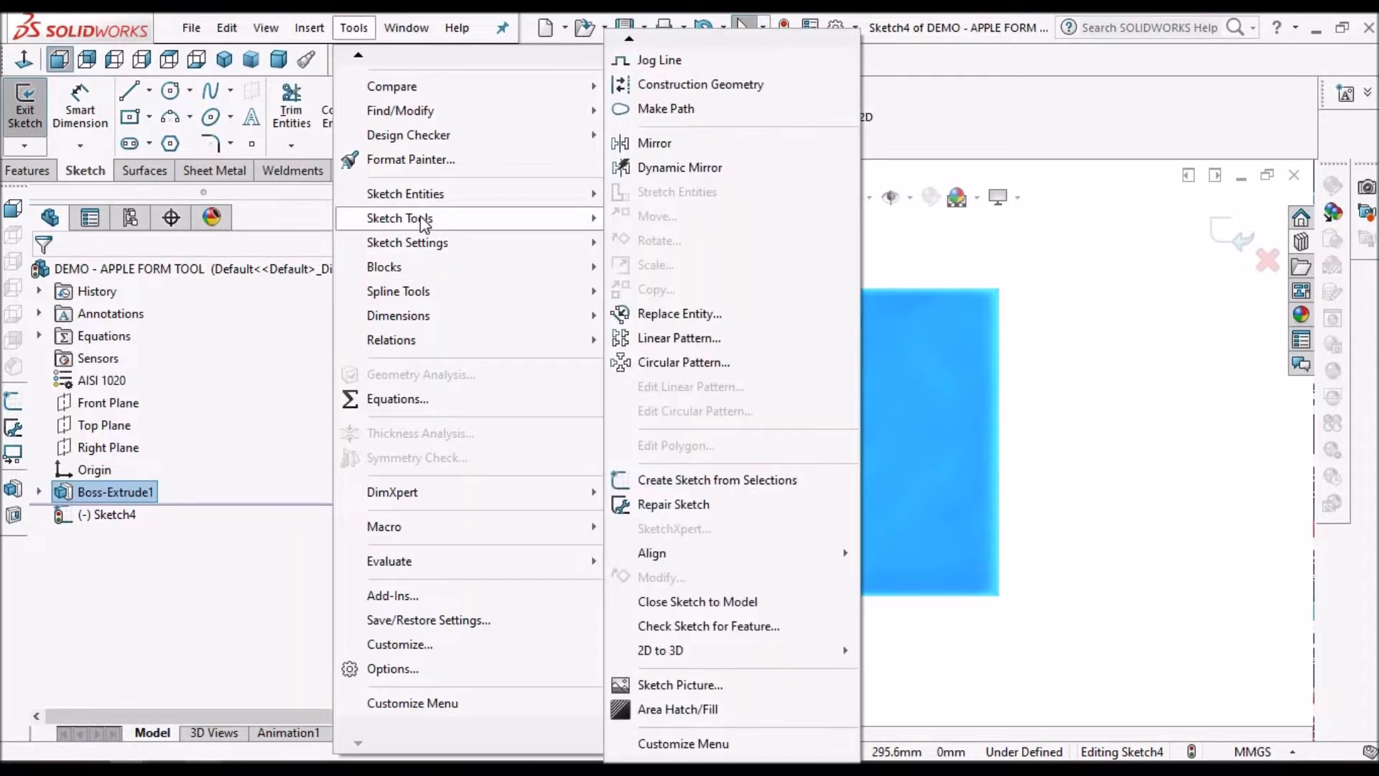
pyautogui.click(677, 684)
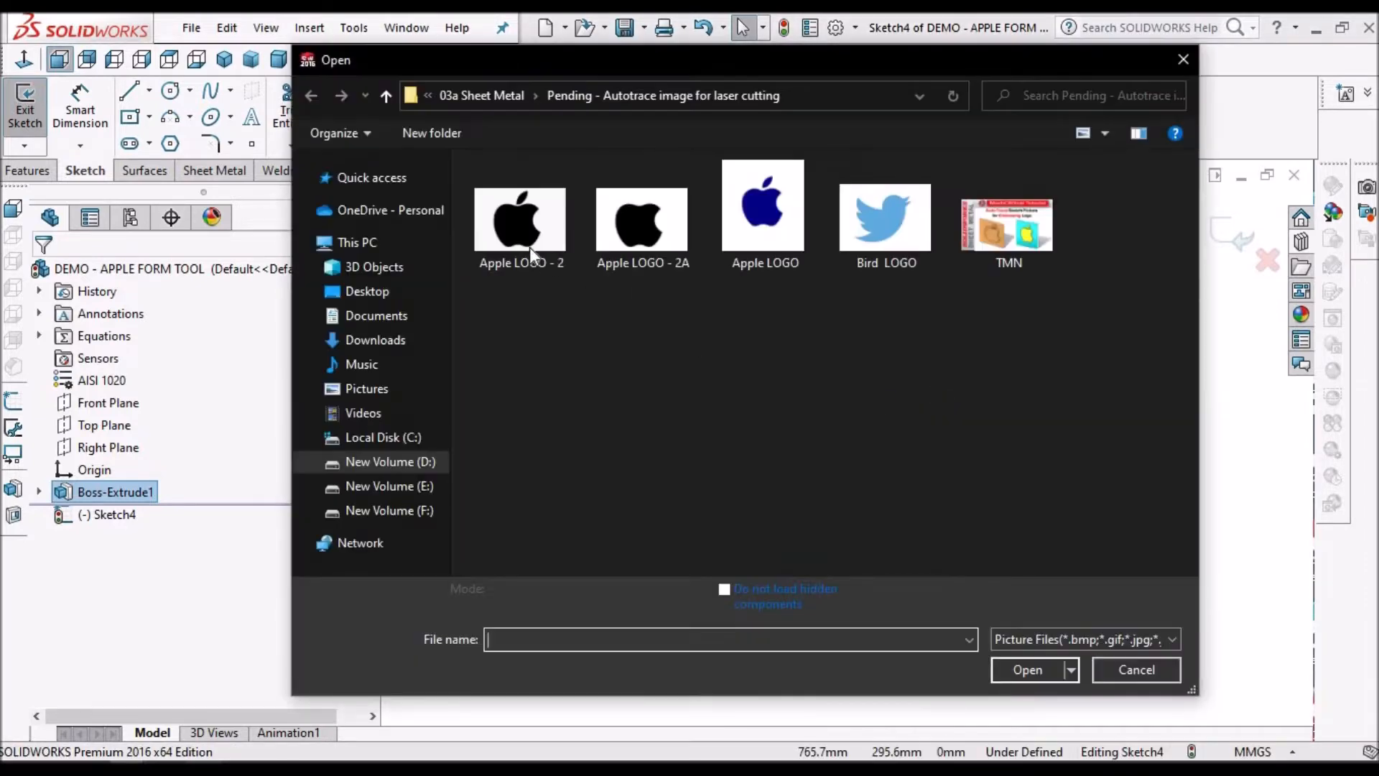
pyautogui.click(528, 247)
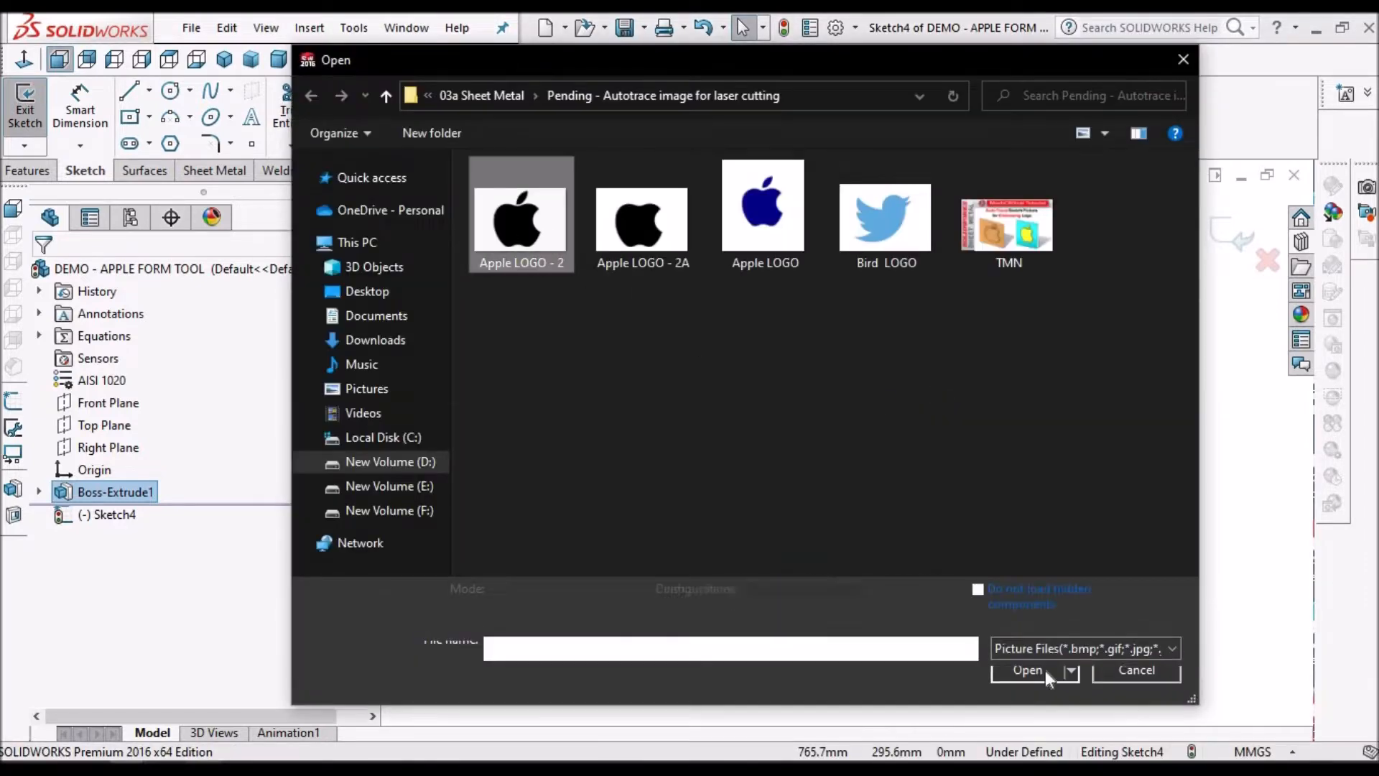
pyautogui.press('Return')
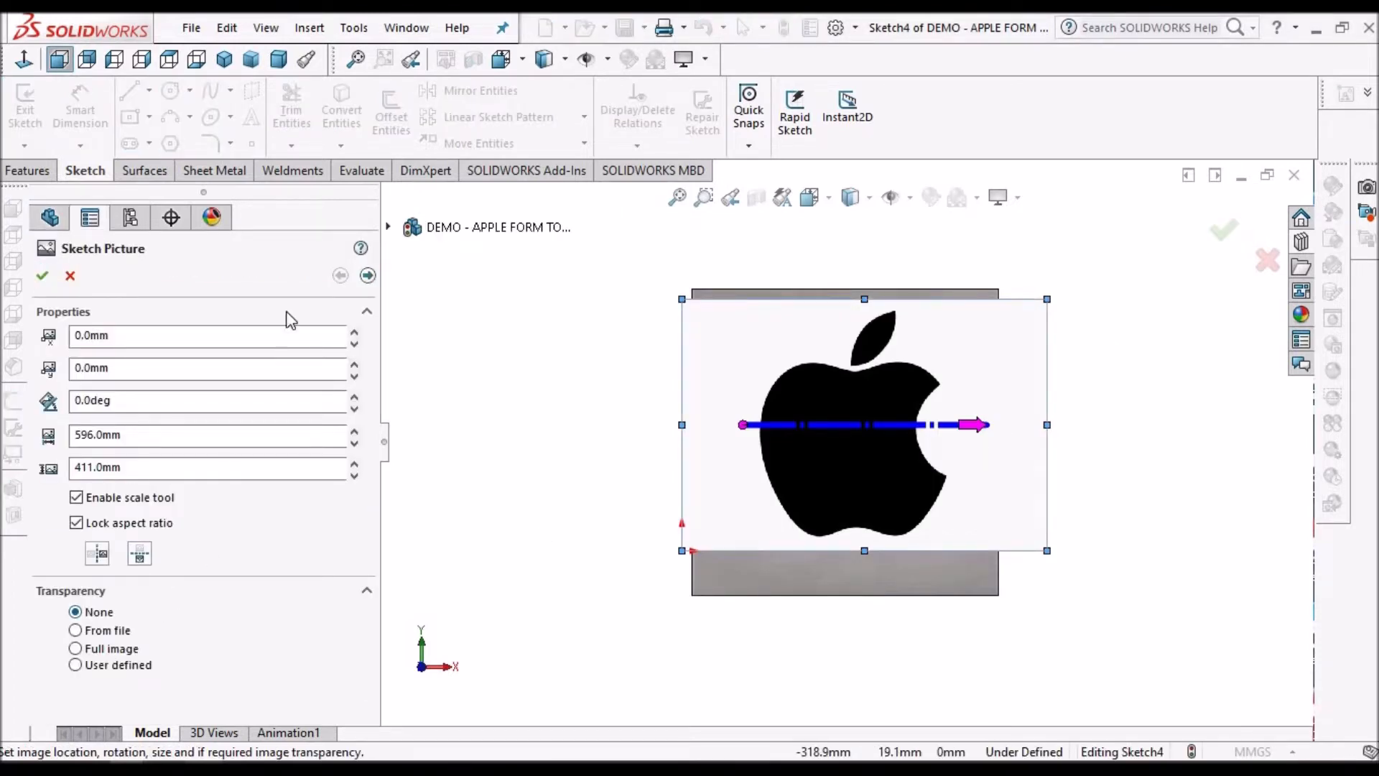
# Step: Auto-trace the logo picture by colour selection, sampling several black points across the apple body and the leaf
pyautogui.click(369, 276)
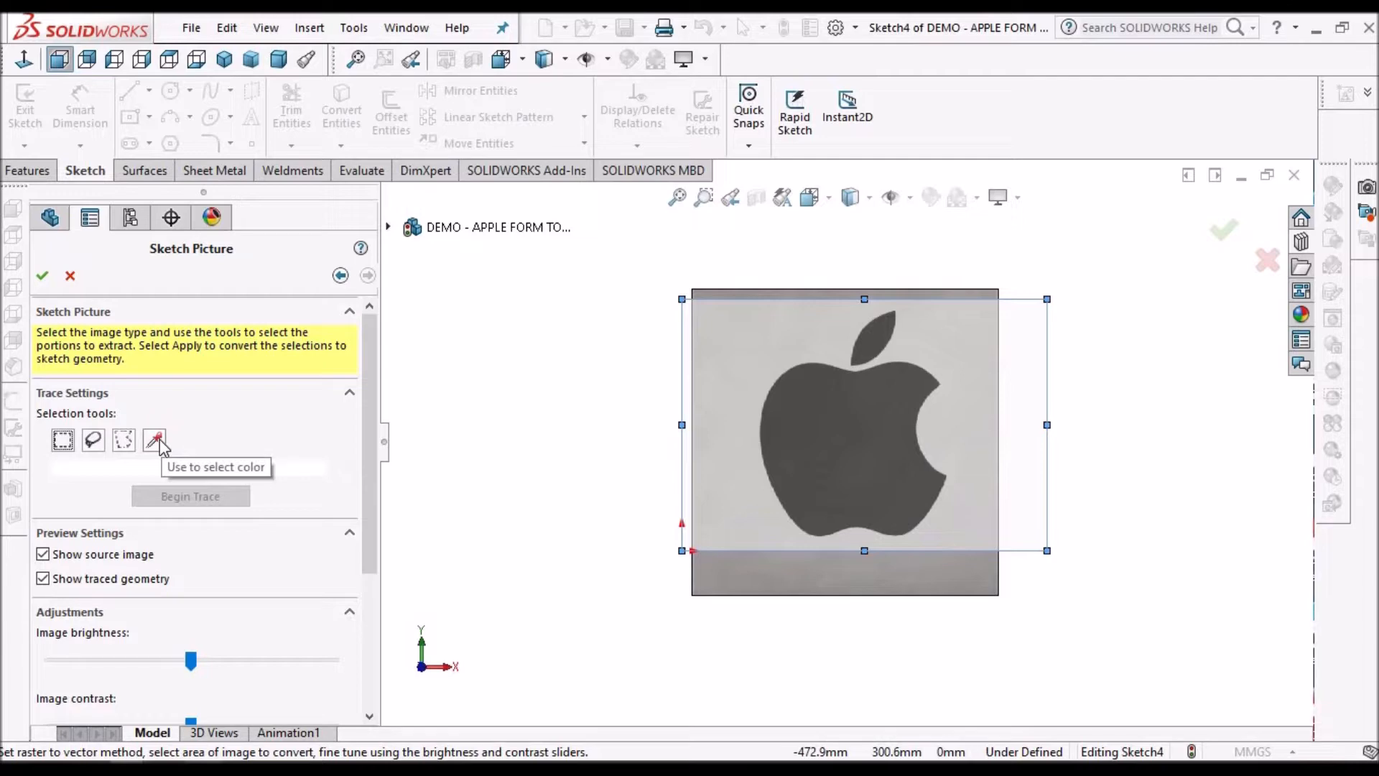
pyautogui.click(154, 439)
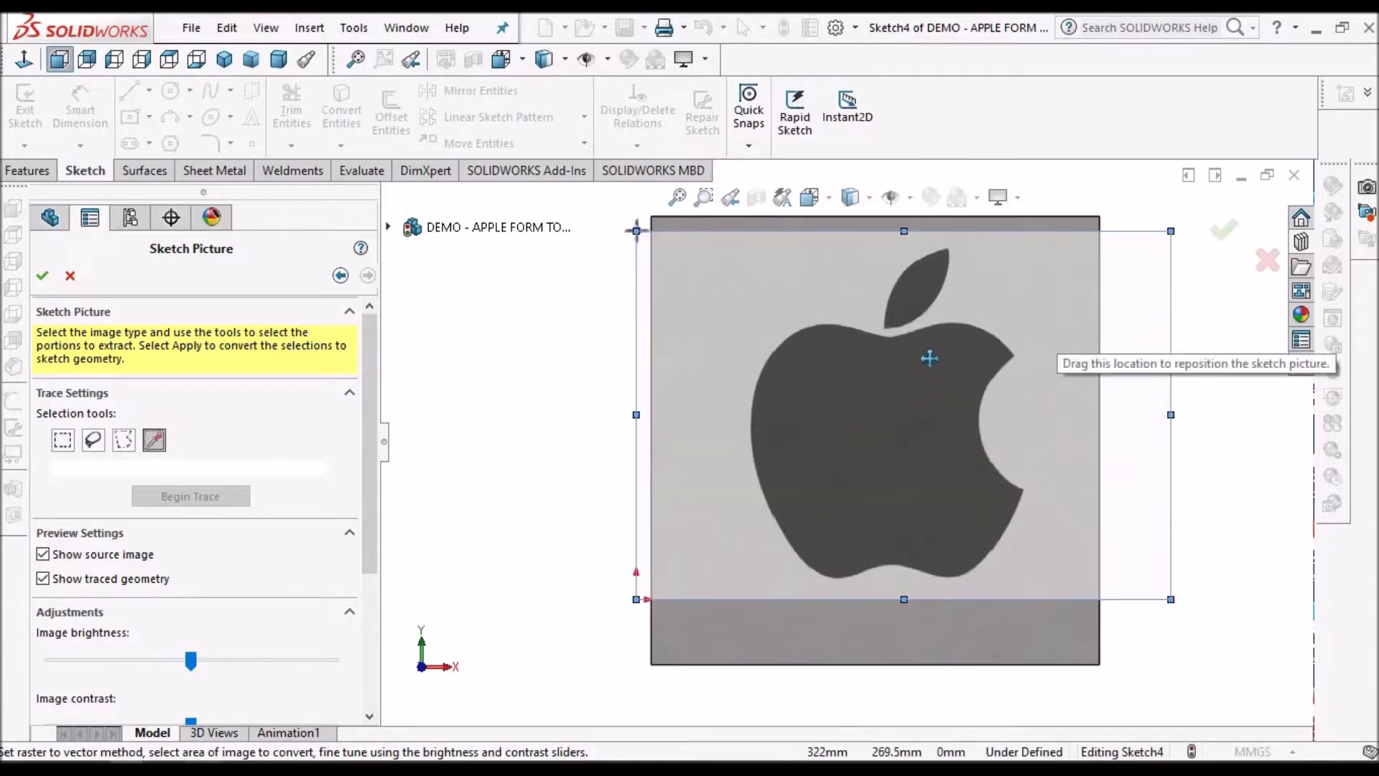
pyautogui.scroll(-5, 1014, 309)
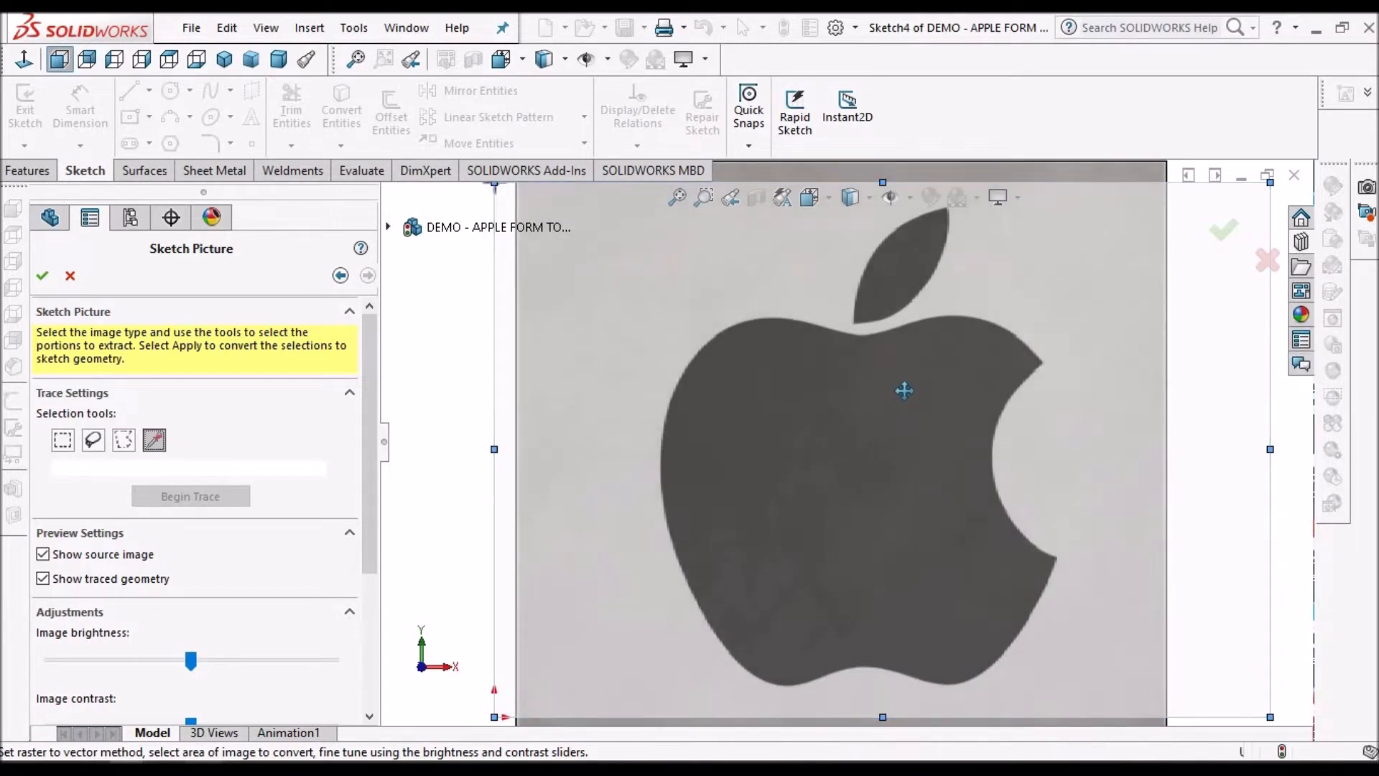
pyautogui.click(848, 378)
pyautogui.click(746, 402)
pyautogui.click(728, 508)
pyautogui.click(834, 495)
pyautogui.click(984, 593)
pyautogui.click(762, 618)
pyautogui.click(945, 496)
pyautogui.click(891, 287)
pyautogui.click(915, 247)
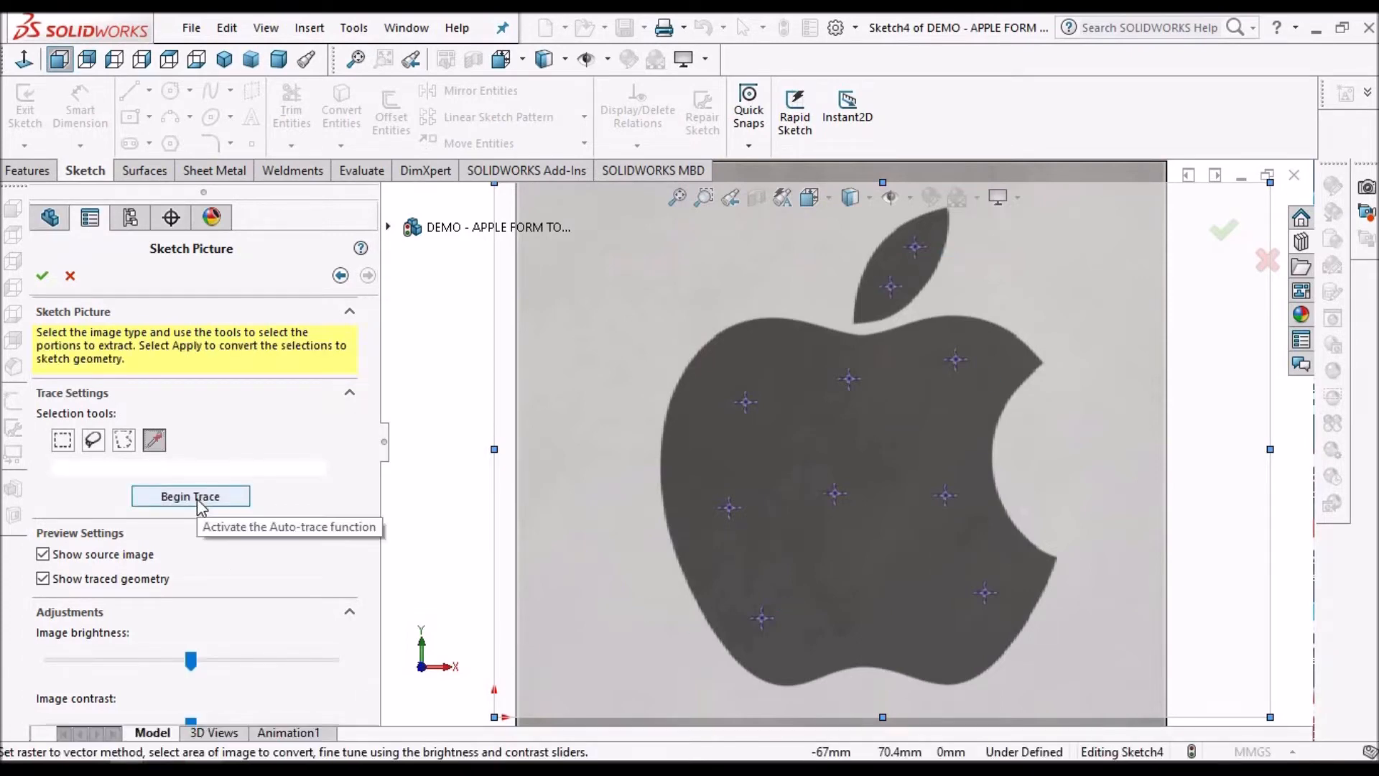
pyautogui.click(191, 496)
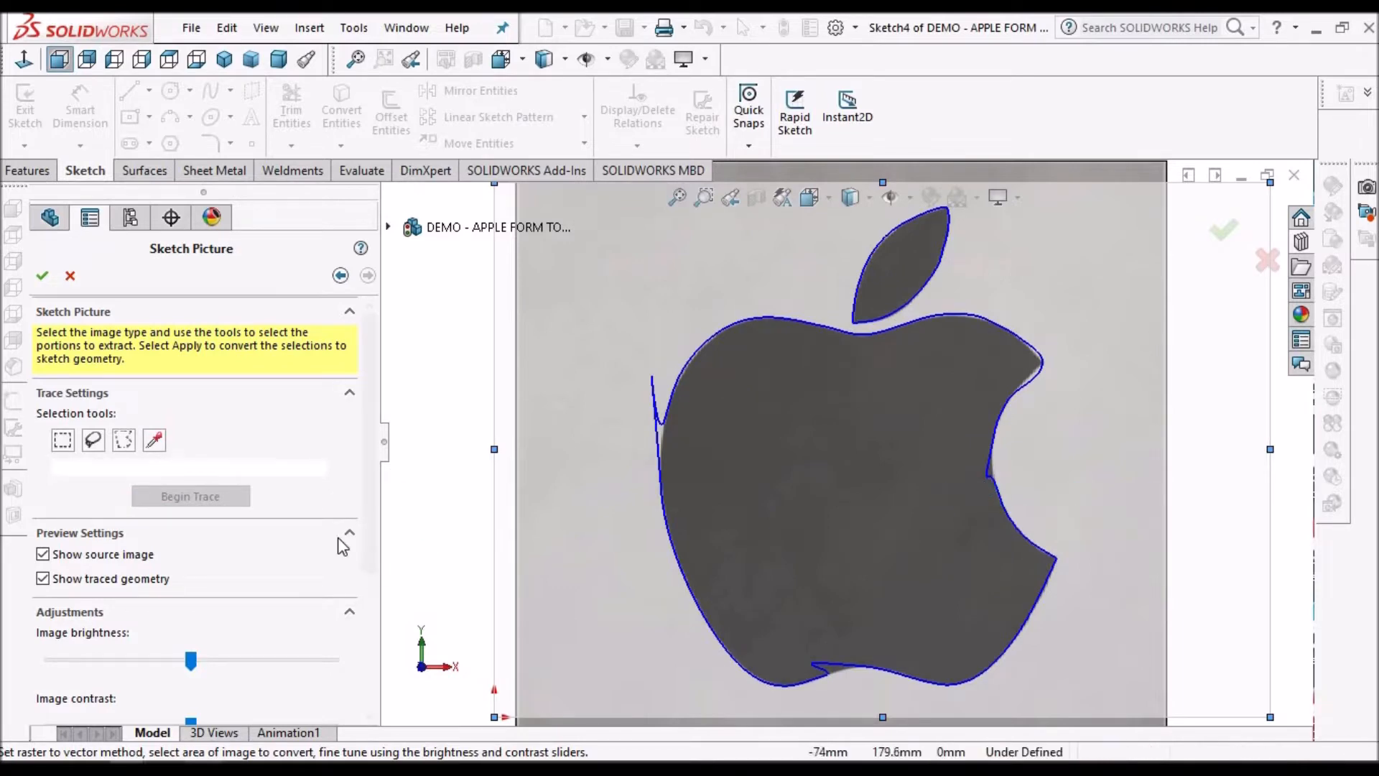
# Step: Increase the image brightness and image contrast of the traced logo picture
pyautogui.scroll(-5, 373, 560)
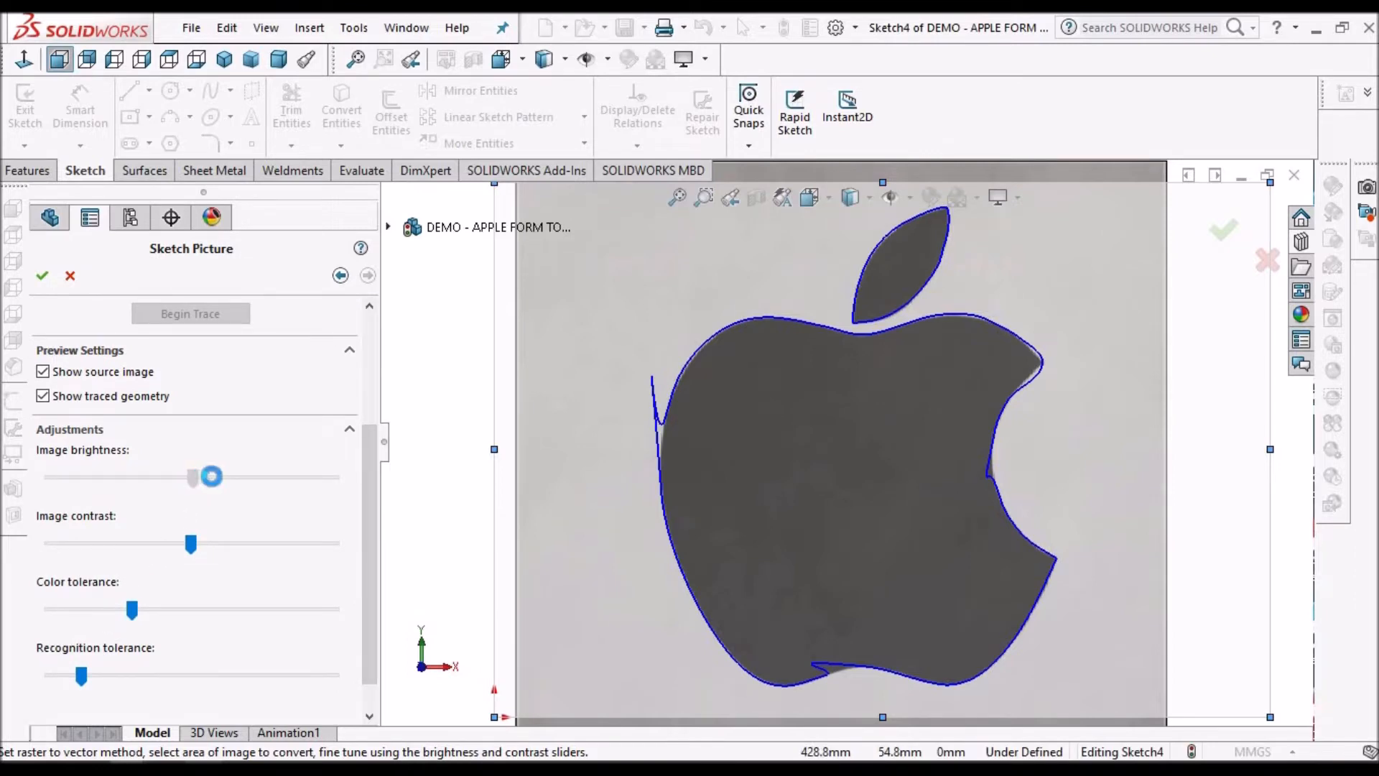
pyautogui.moveTo(223, 473); pyautogui.dragTo(230, 473)
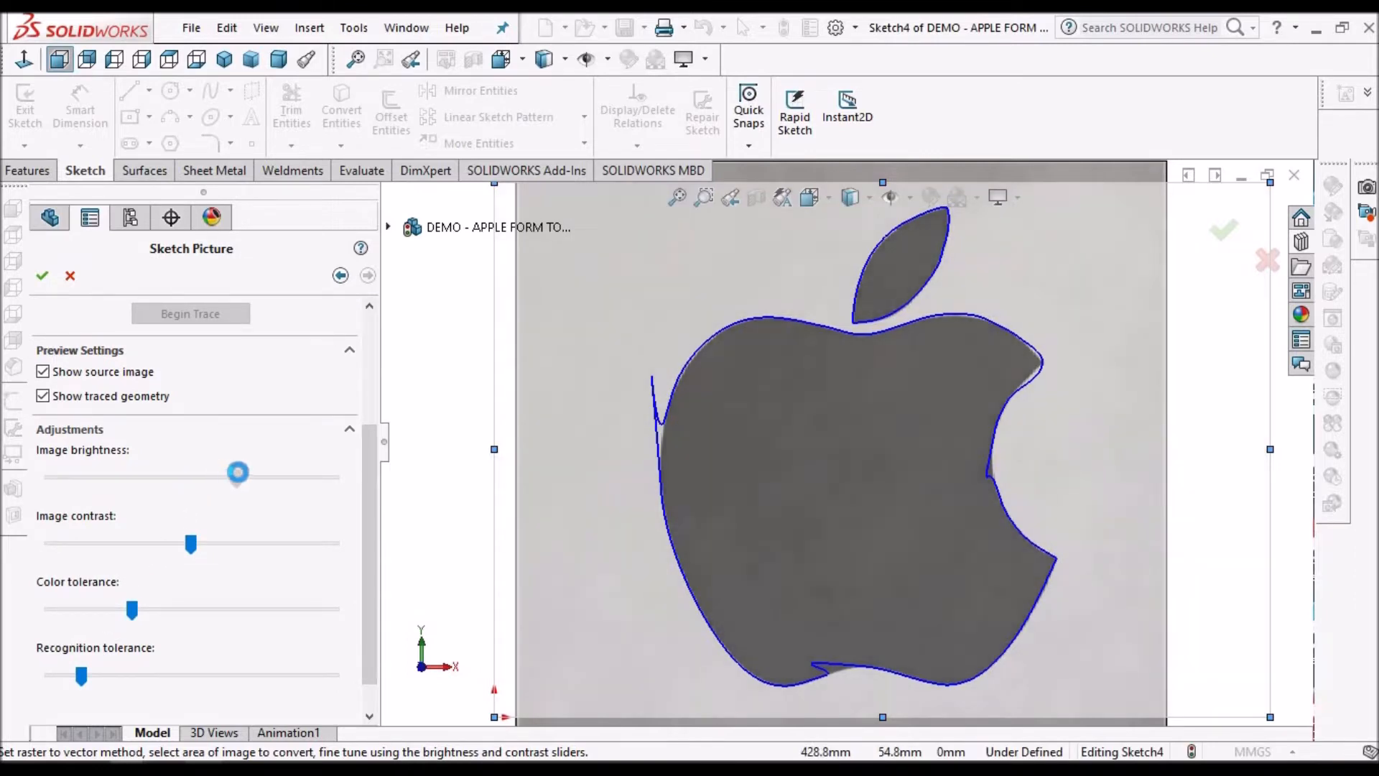
pyautogui.moveTo(254, 470); pyautogui.dragTo(261, 476)
pyautogui.moveTo(191, 545); pyautogui.dragTo(223, 545)
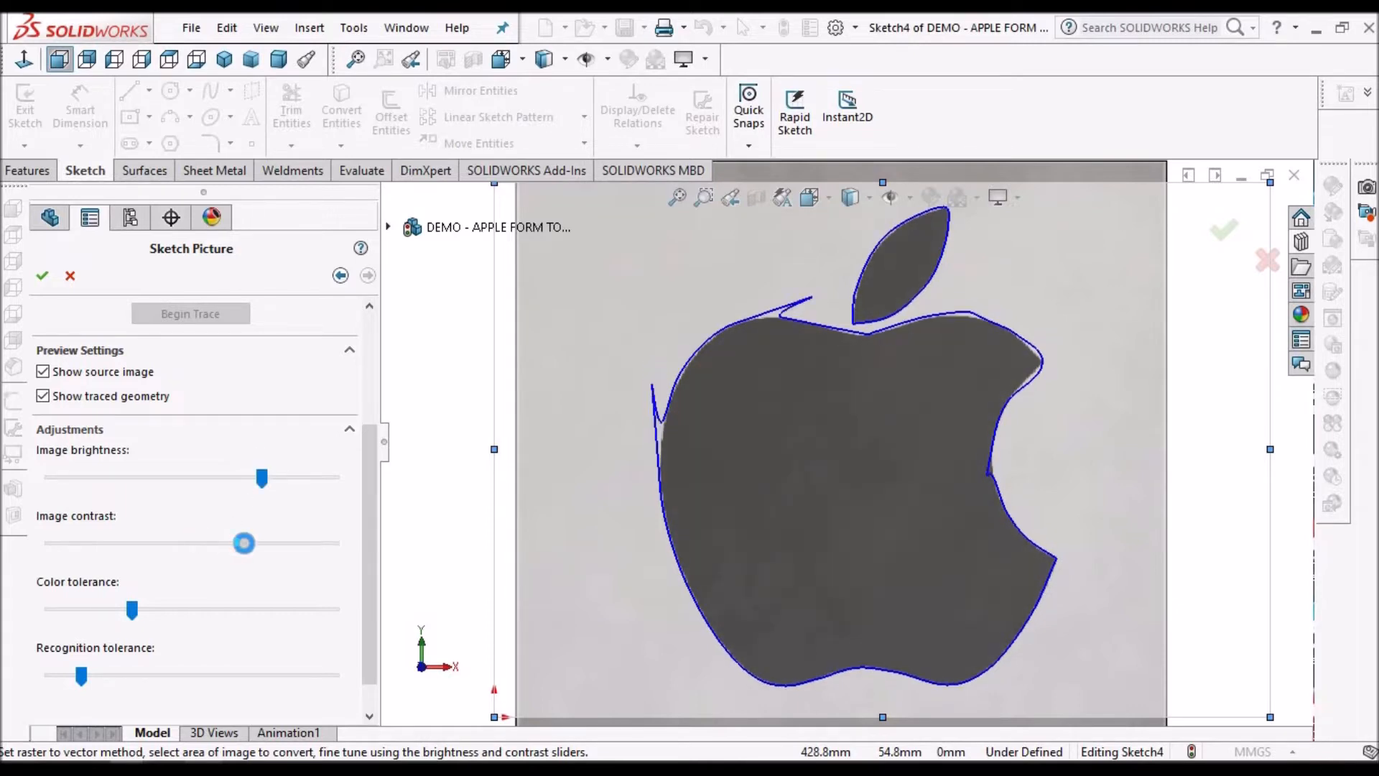
# Step: Increase the trace's color tolerance and recognition tolerance until the outline follows the logo smoothly, and accept the trace
pyautogui.moveTo(132, 610); pyautogui.dragTo(158, 608)
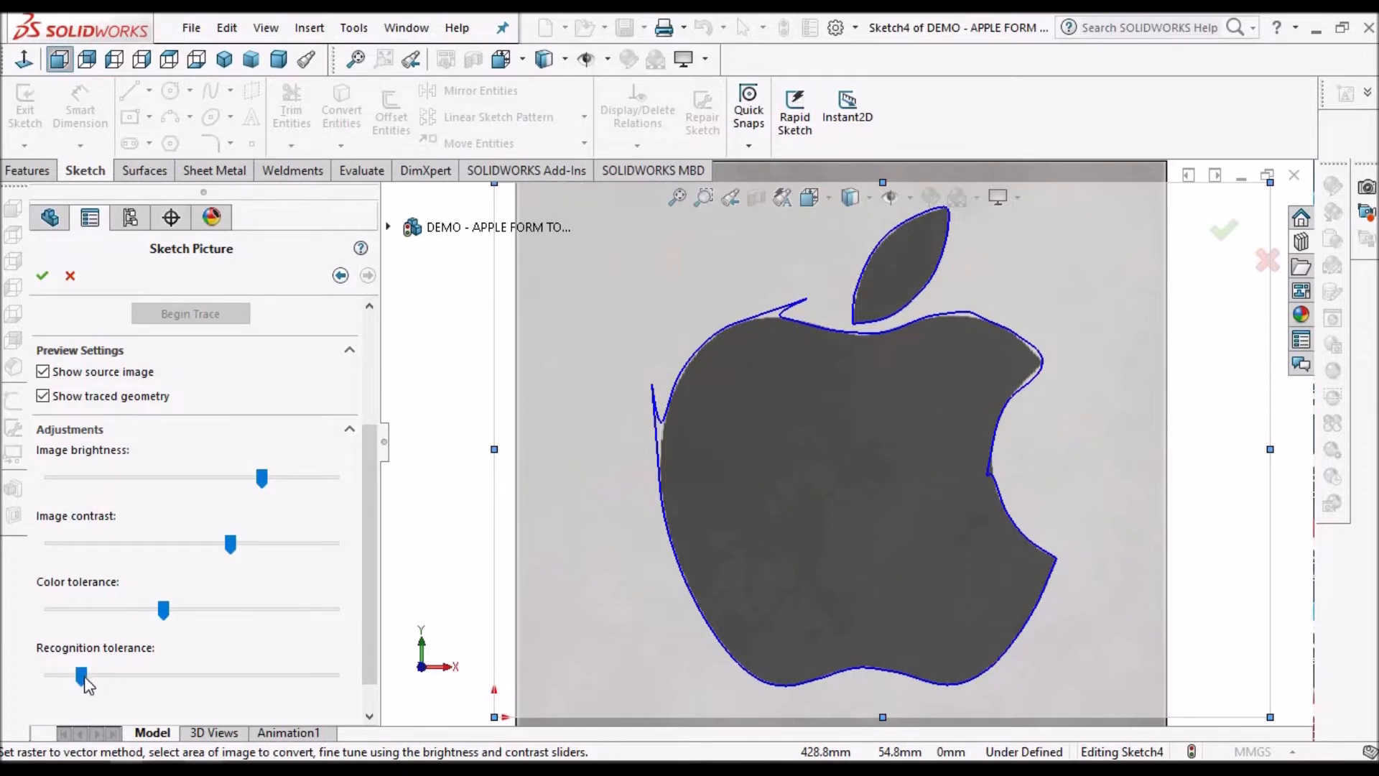
pyautogui.moveTo(93, 680); pyautogui.dragTo(125, 679)
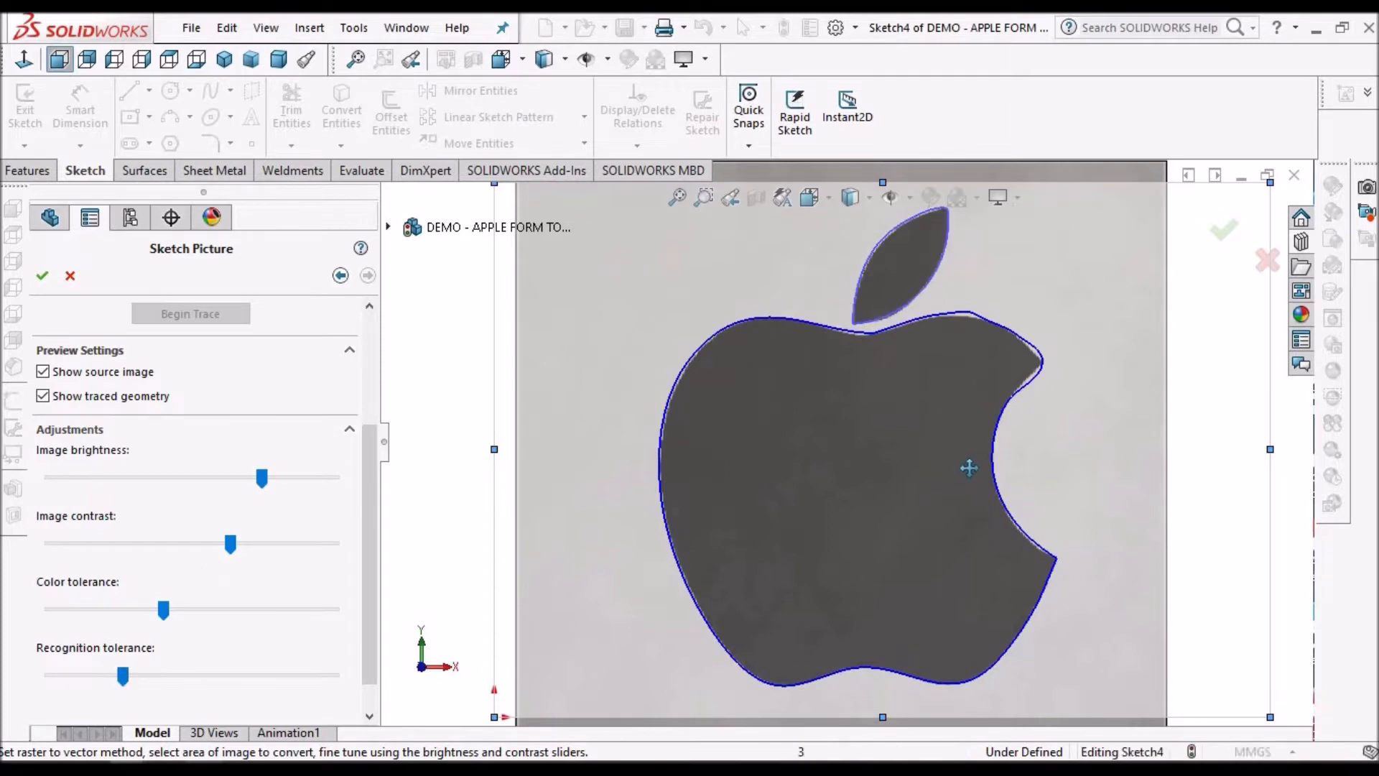
pyautogui.moveTo(123, 678); pyautogui.dragTo(146, 677)
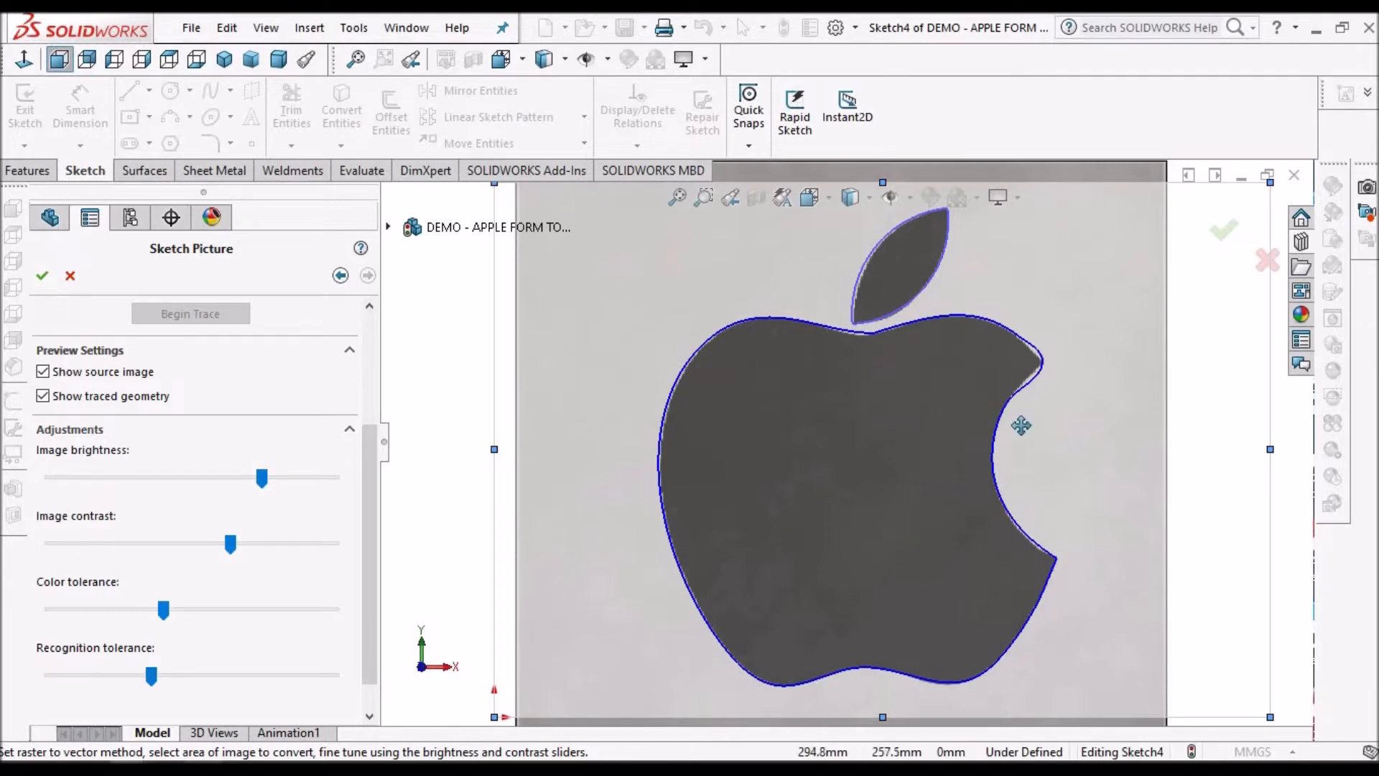
pyautogui.scroll(2, 922, 537)
pyautogui.scroll(-1, 926, 529)
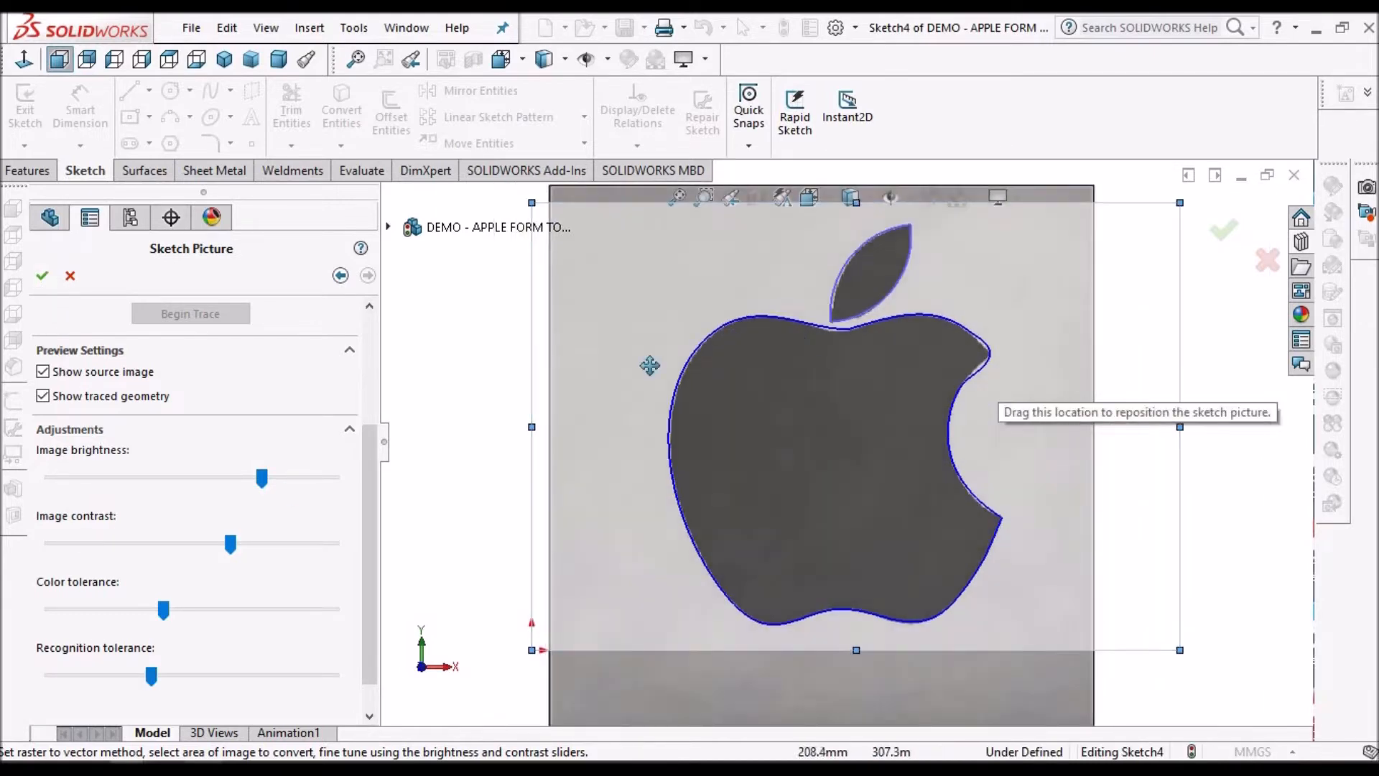
pyautogui.click(42, 275)
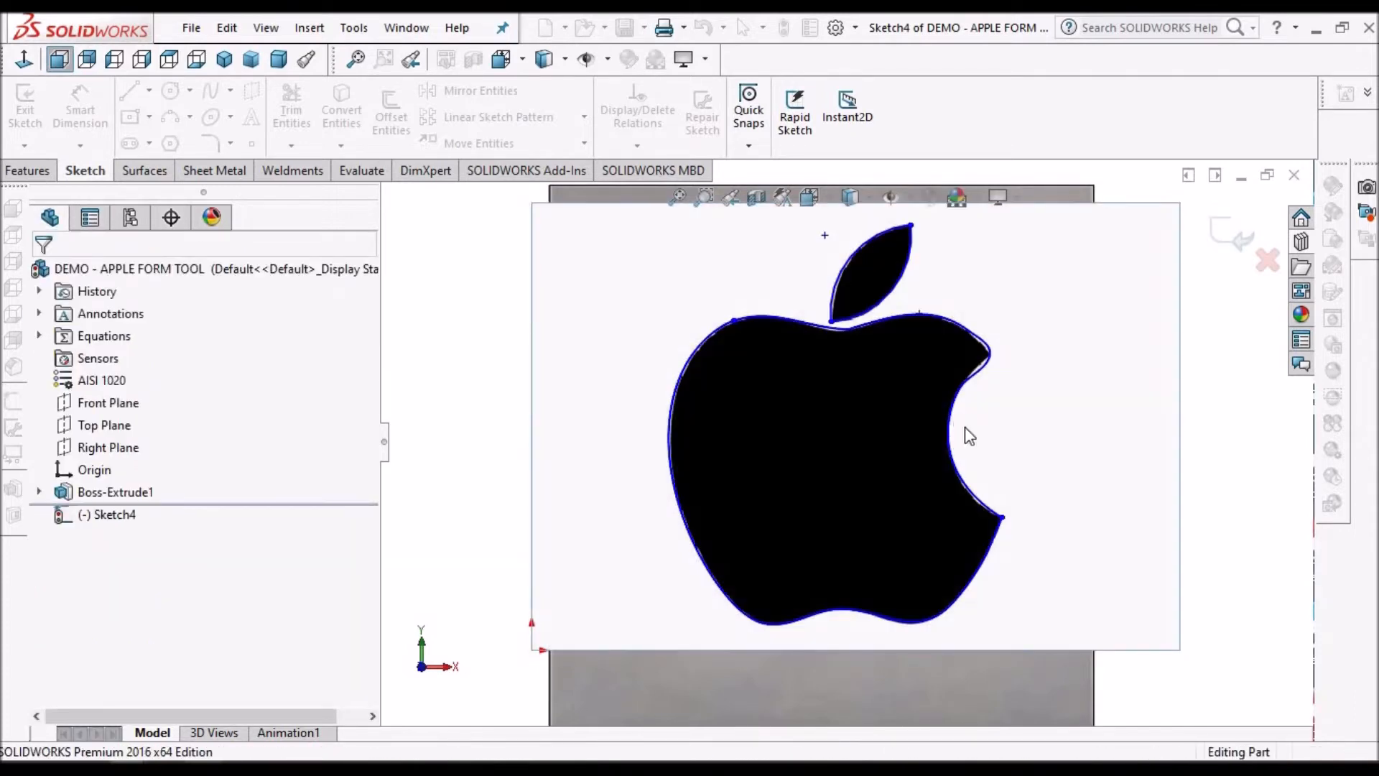
# Step: Finish the traced logo sketch and suppress its sketch picture so only the outline stays on the plate
pyautogui.scroll(2, 964, 427)
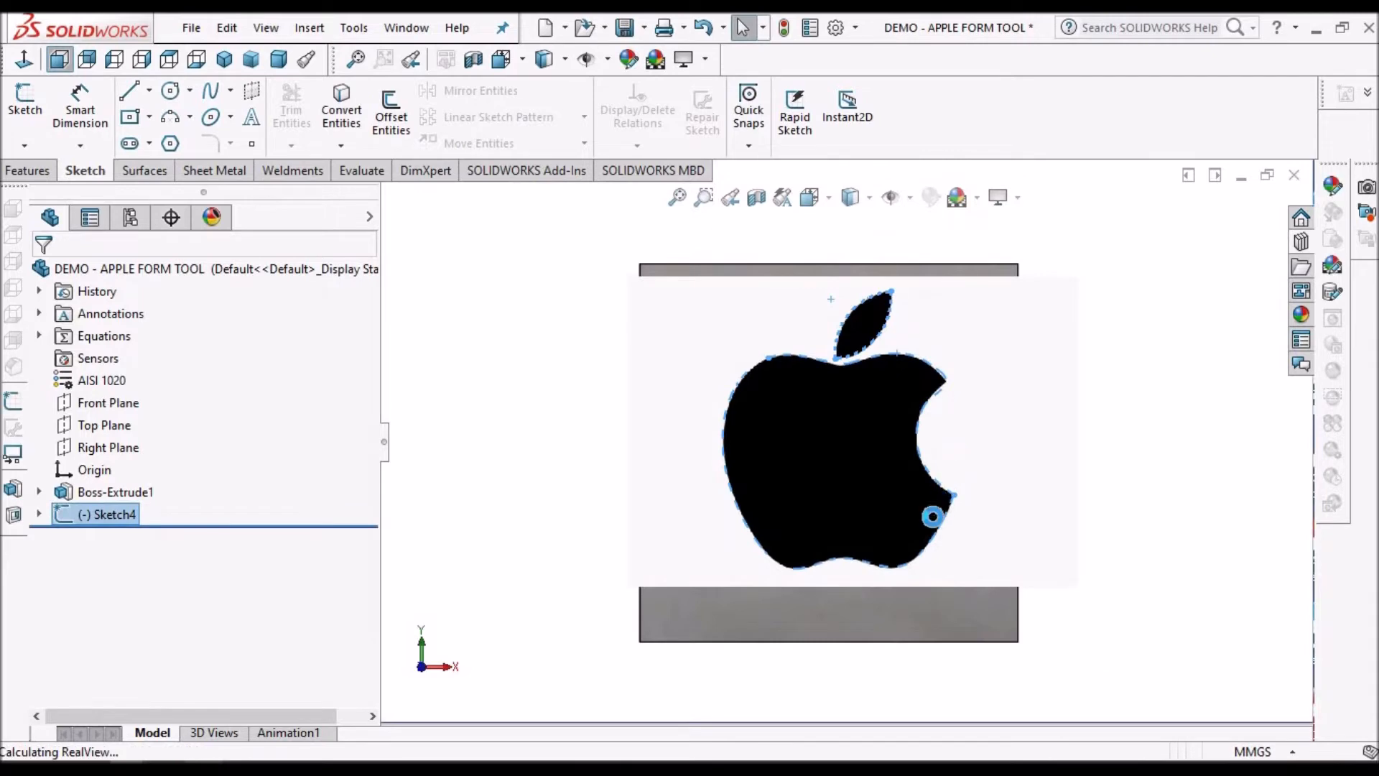
pyautogui.moveTo(934, 517); pyautogui.dragTo(817, 584, button='middle')
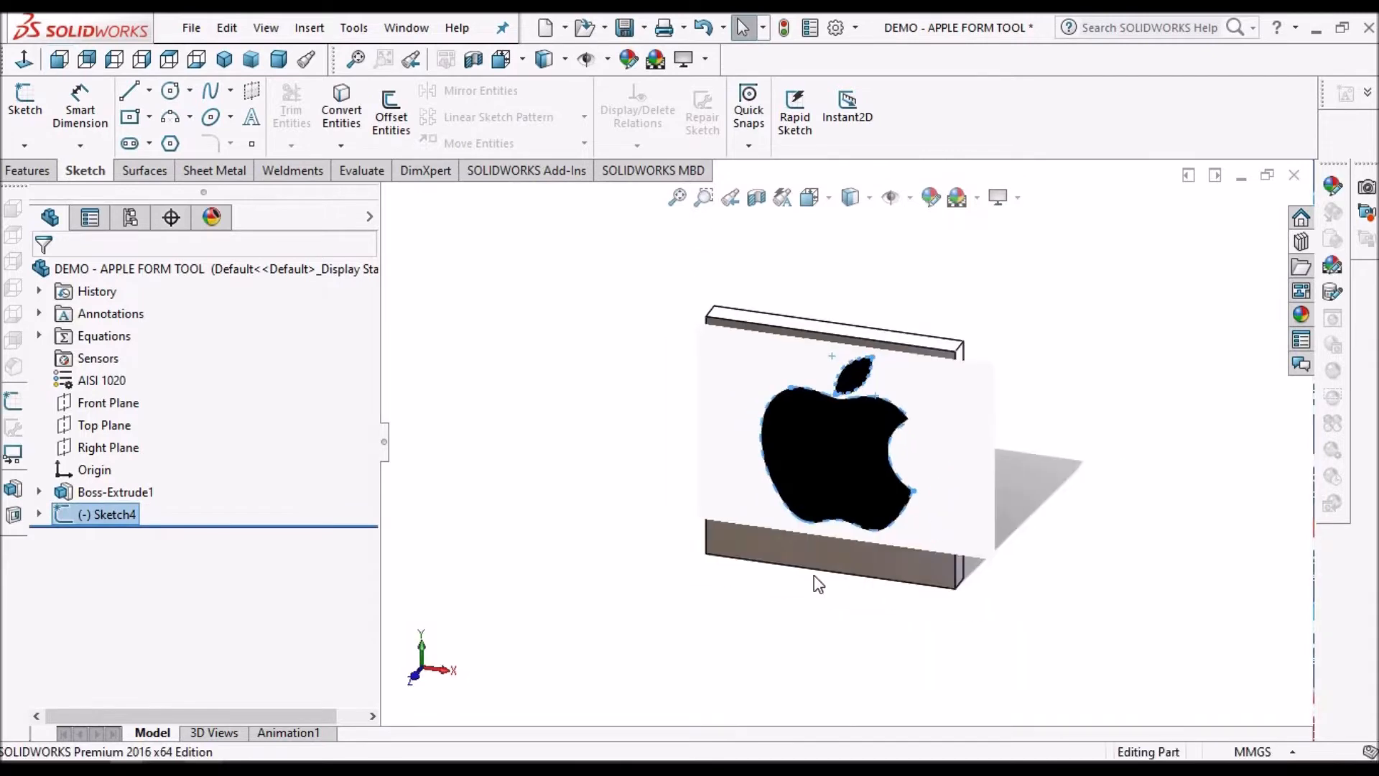
pyautogui.click(39, 514)
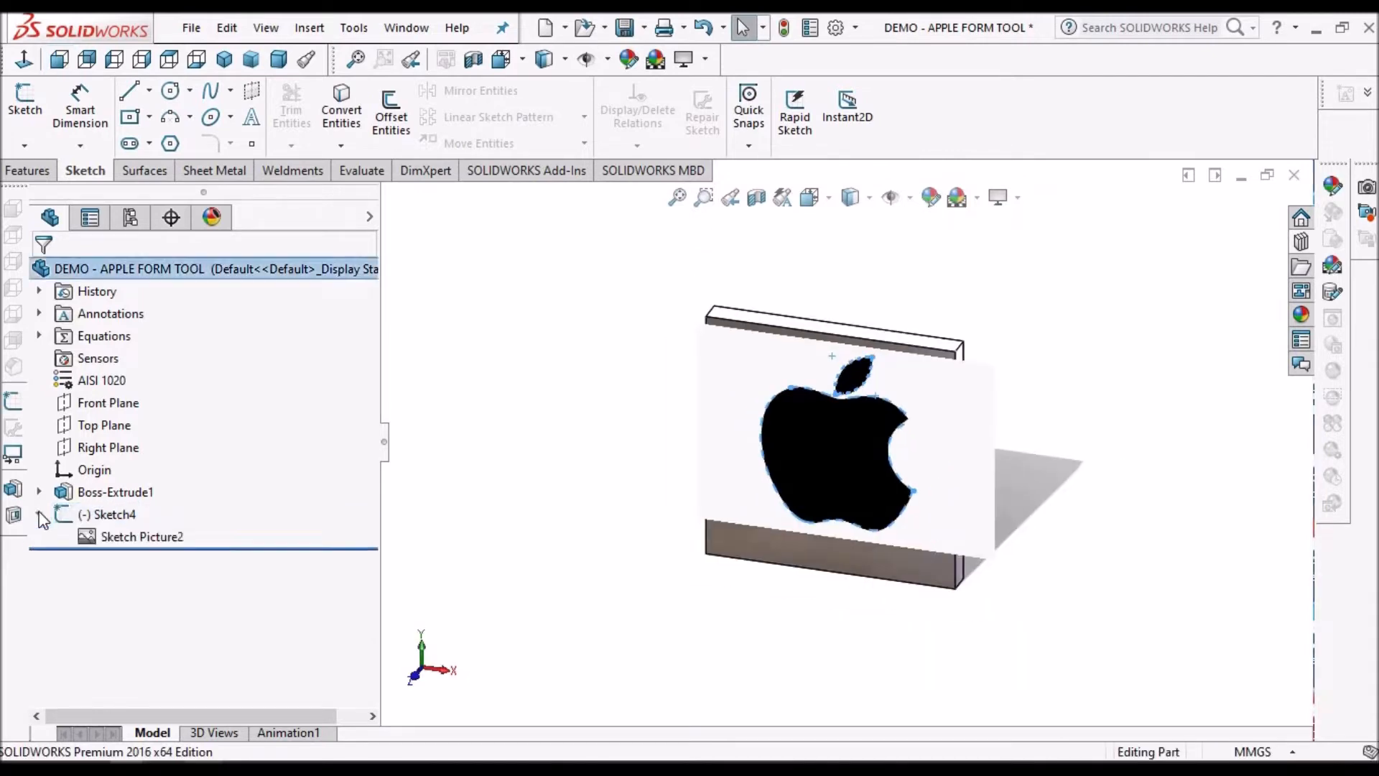
pyautogui.click(131, 539)
pyautogui.rightClick(131, 539)
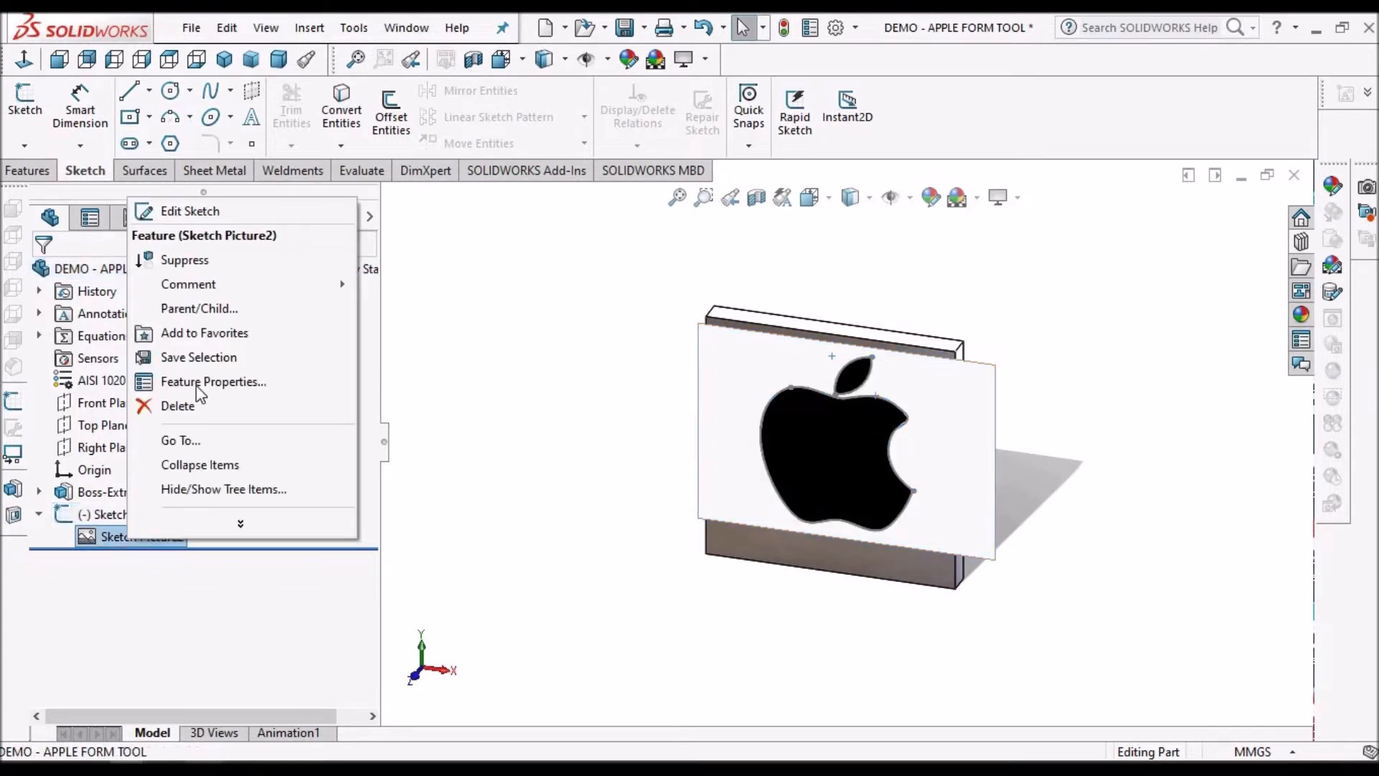
pyautogui.click(169, 259)
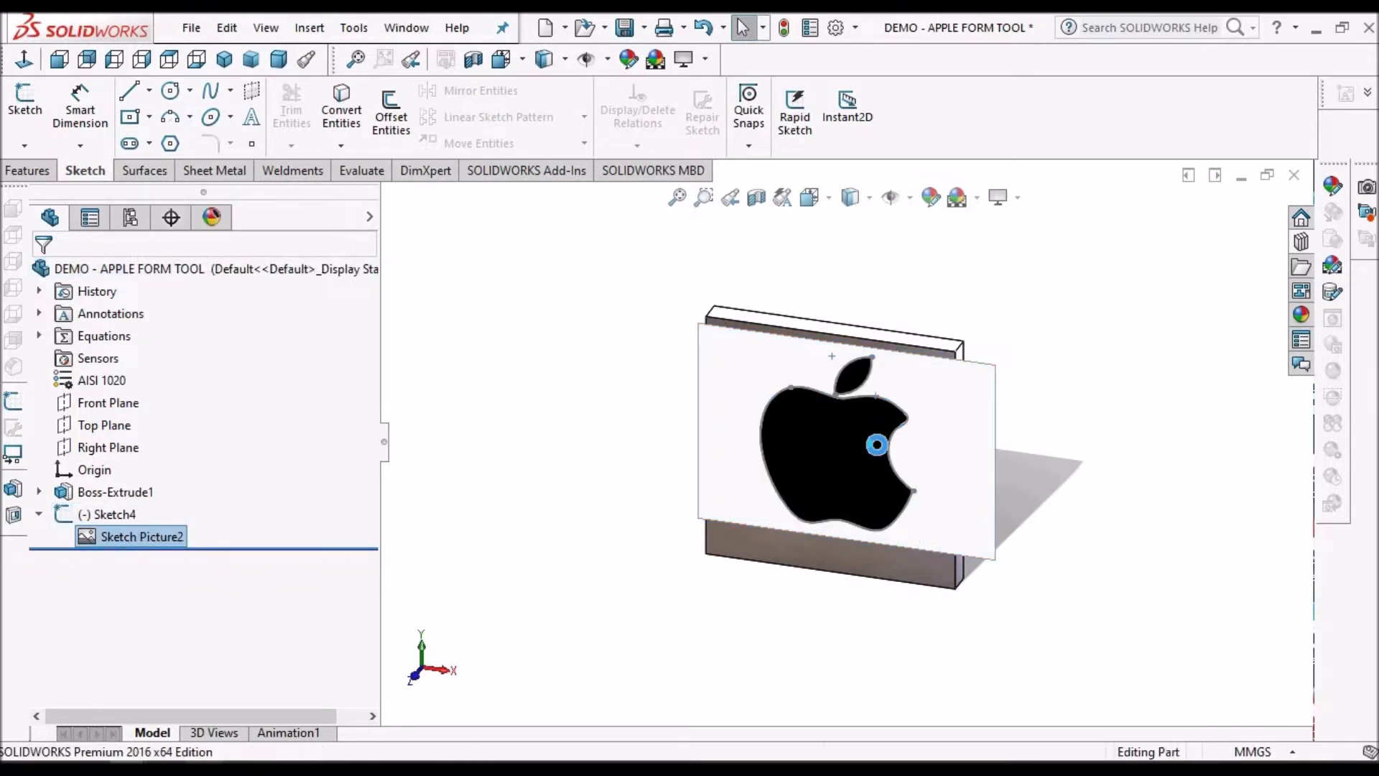
pyautogui.scroll(-5, 871, 485)
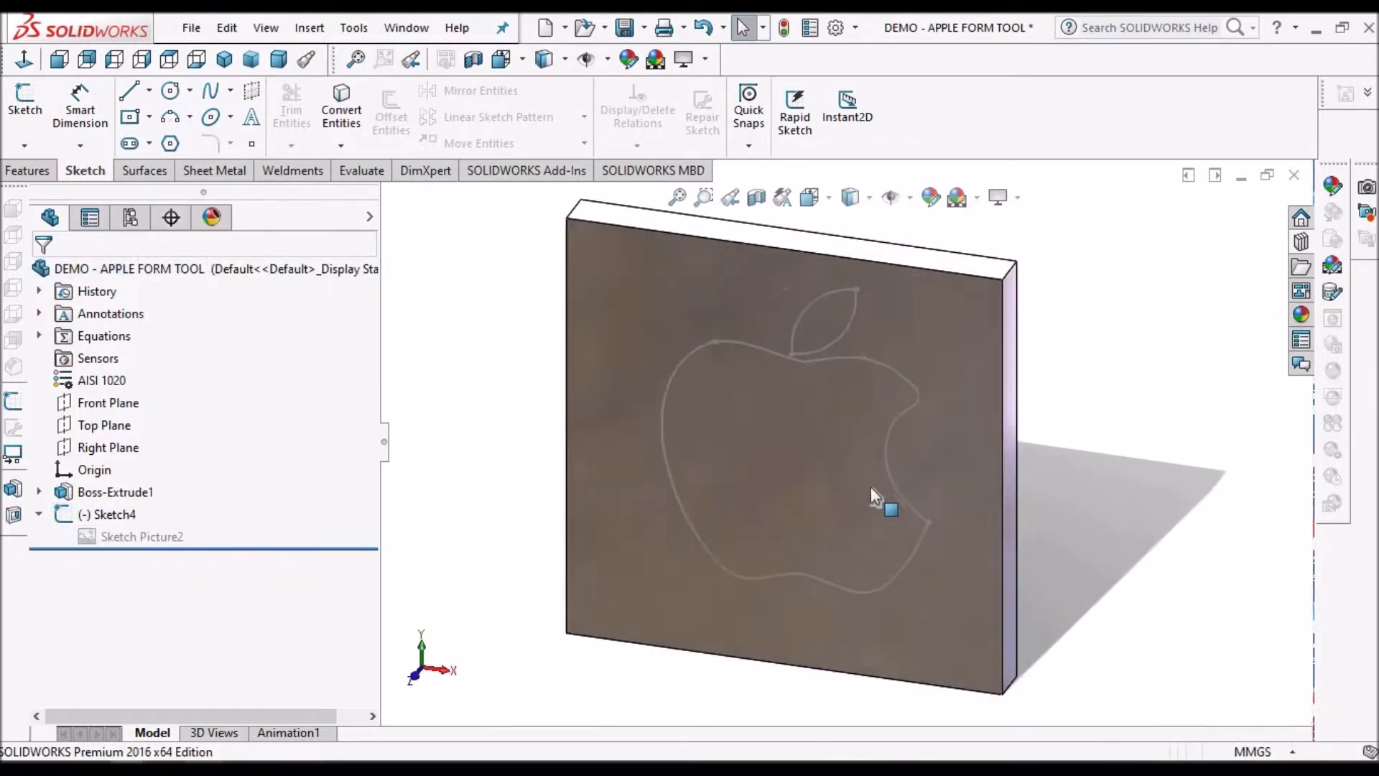
pyautogui.moveTo(866, 494)
pyautogui.mouseDown(button='middle')
pyautogui.moveTo(969, 407)
pyautogui.moveTo(951, 490)
pyautogui.moveTo(876, 502)
pyautogui.mouseUp(button='middle')
pyautogui.press('f')
# Step: Extrude both apple body regions and the leaf region of the traced sketch as a 10 mm blind boss
pyautogui.click(109, 516)
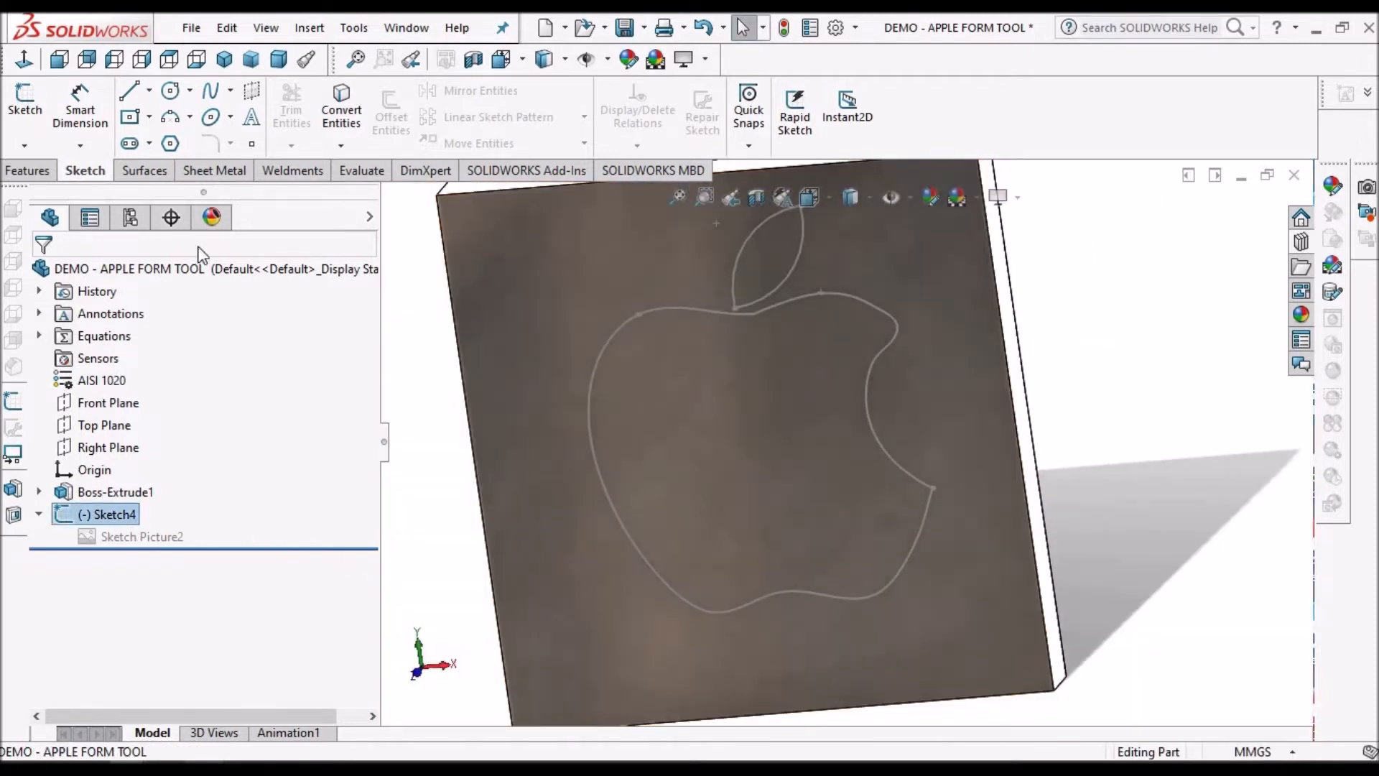
pyautogui.scroll(3, 606, 326)
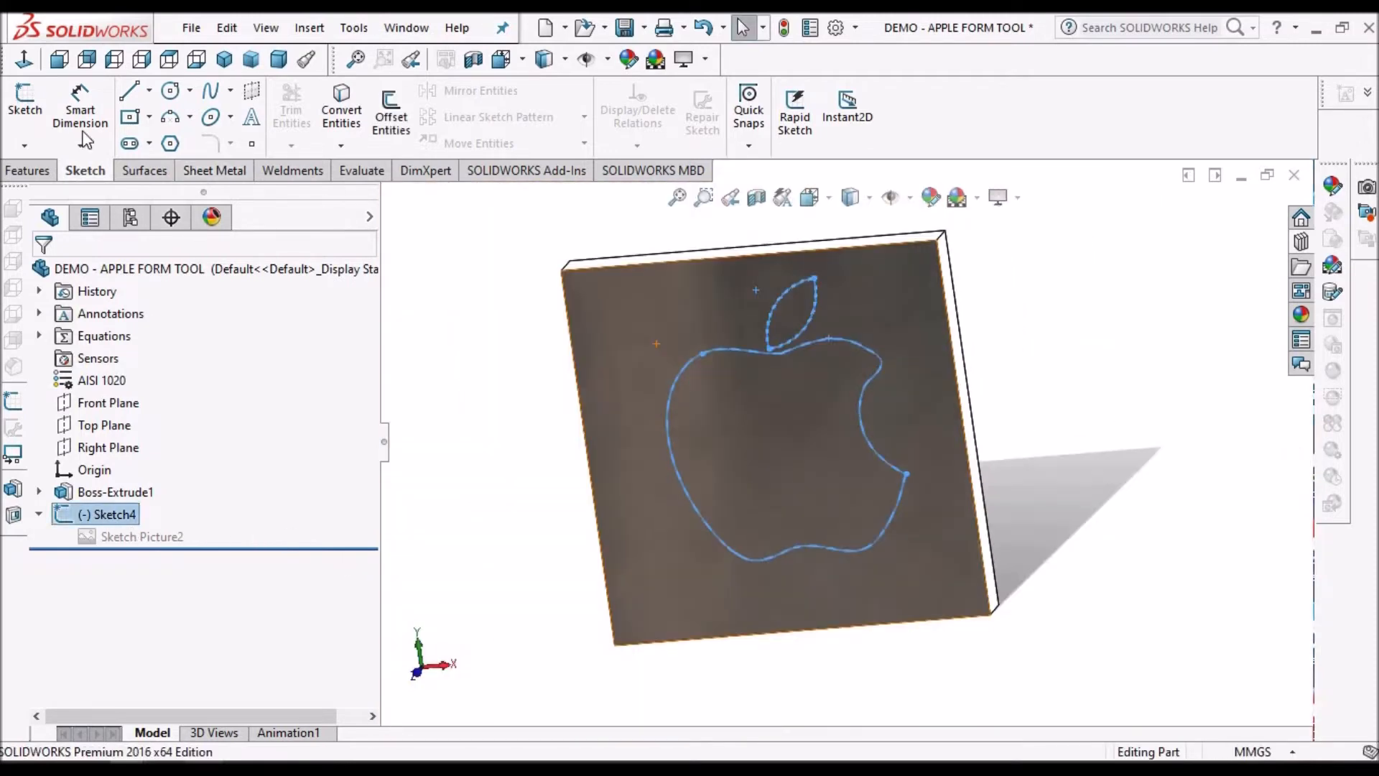
pyautogui.click(23, 170)
pyautogui.click(35, 116)
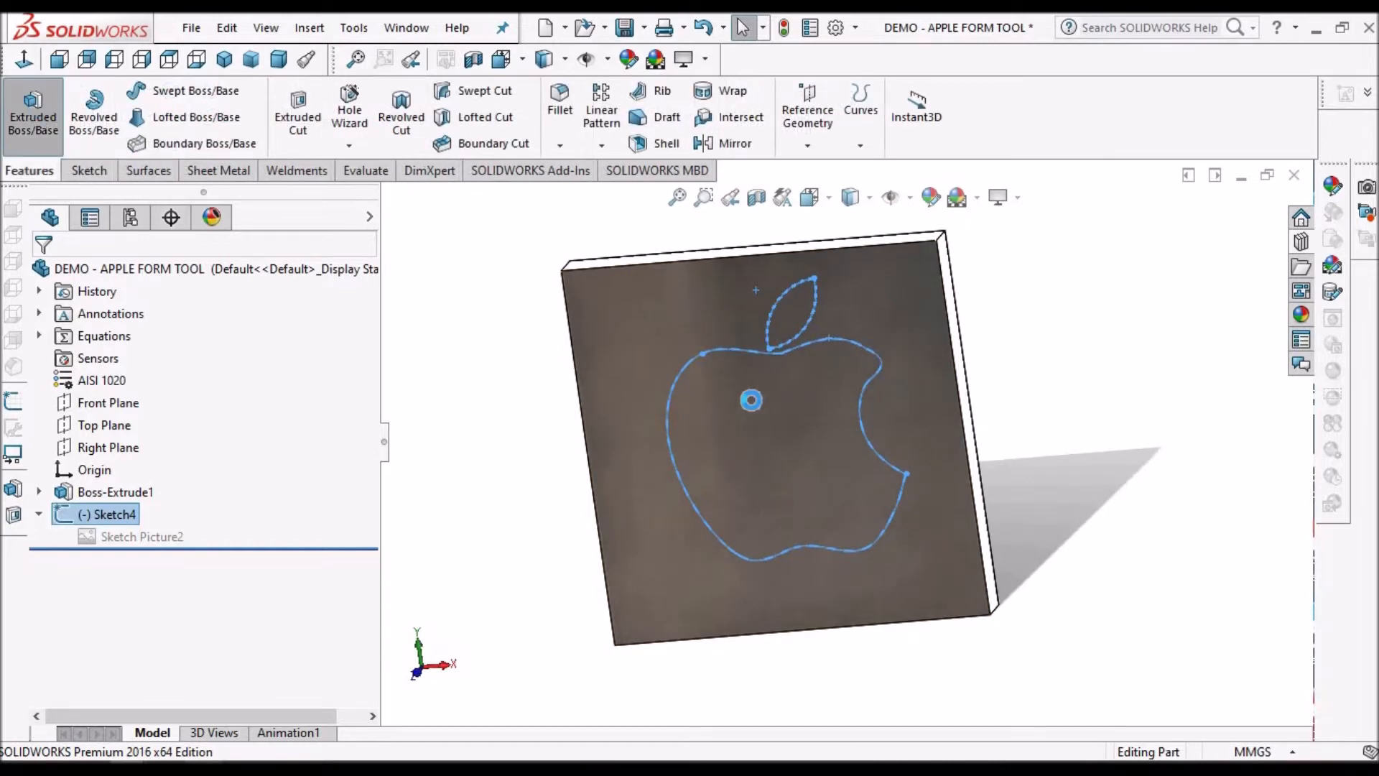
pyautogui.click(824, 477)
pyautogui.click(814, 378)
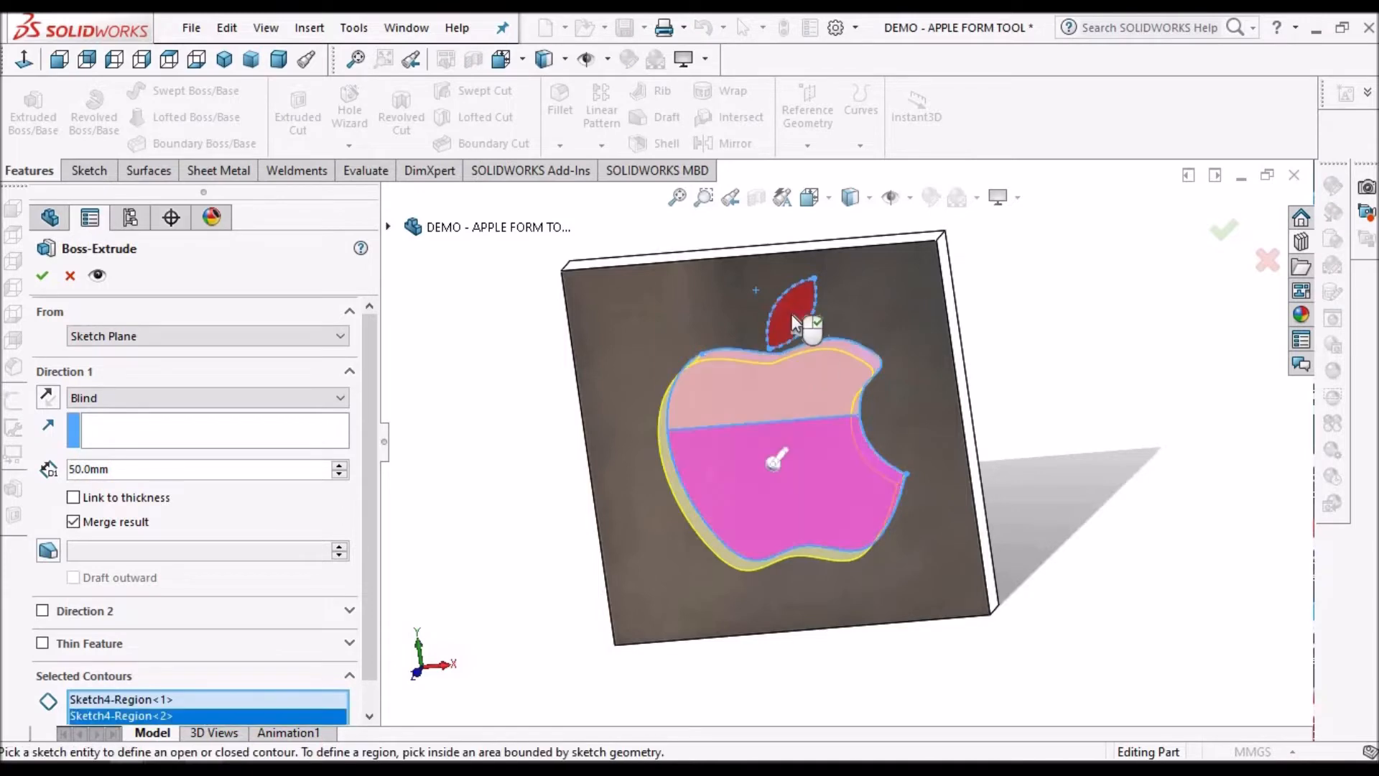
pyautogui.click(796, 324)
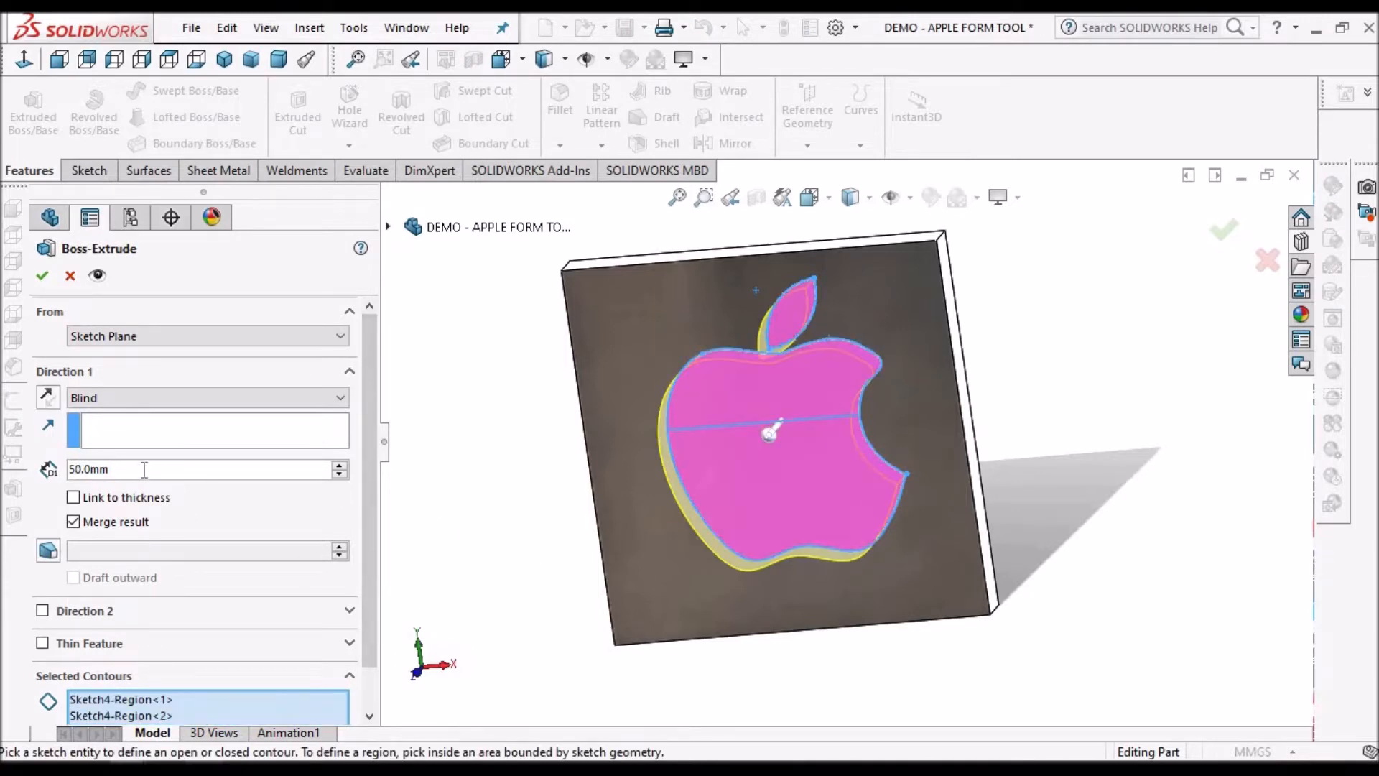
pyautogui.write('10')
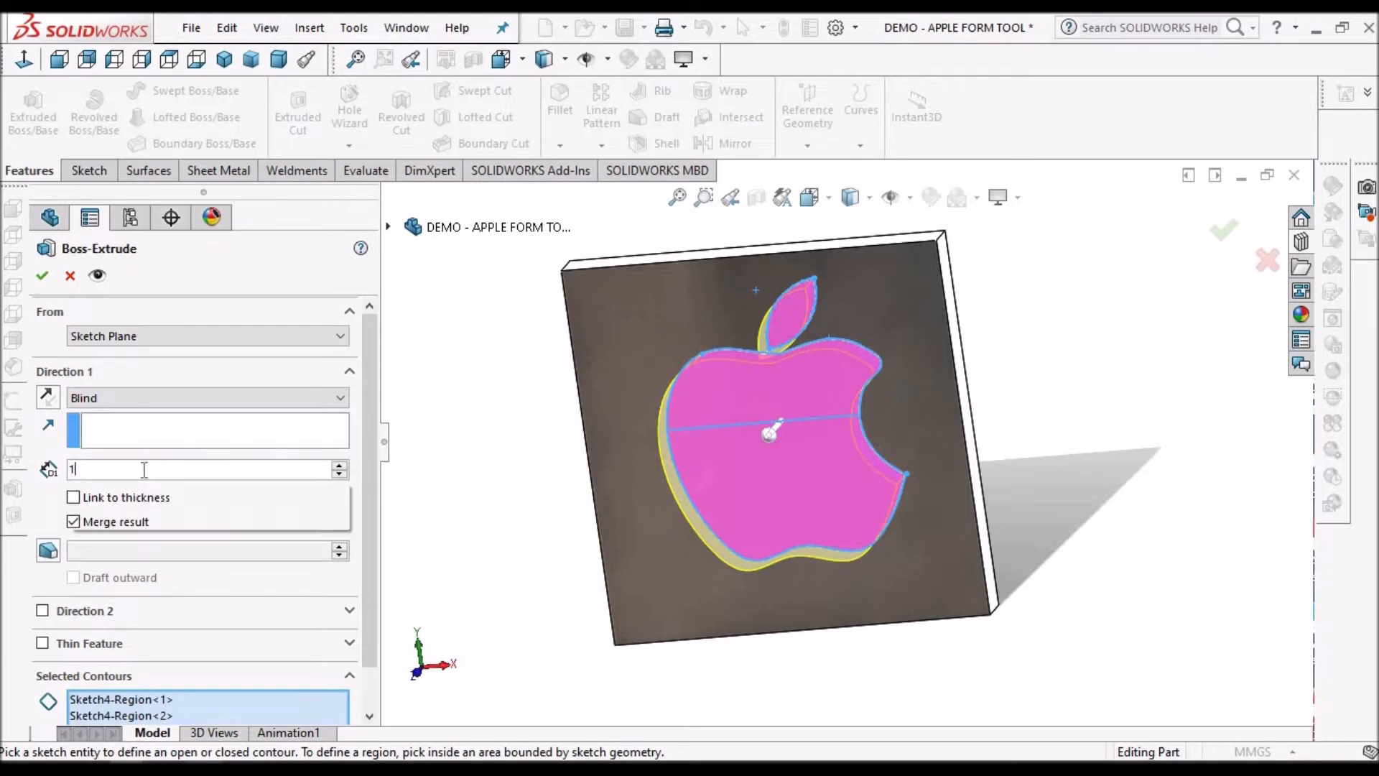
pyautogui.press('Return')
pyautogui.scroll(-3, 815, 394)
pyautogui.moveTo(776, 432)
pyautogui.mouseDown(button='middle')
pyautogui.moveTo(702, 455)
pyautogui.moveTo(702, 483)
pyautogui.moveTo(751, 456)
pyautogui.moveTo(779, 470)
pyautogui.mouseUp(button='middle')
pyautogui.click(40, 277)
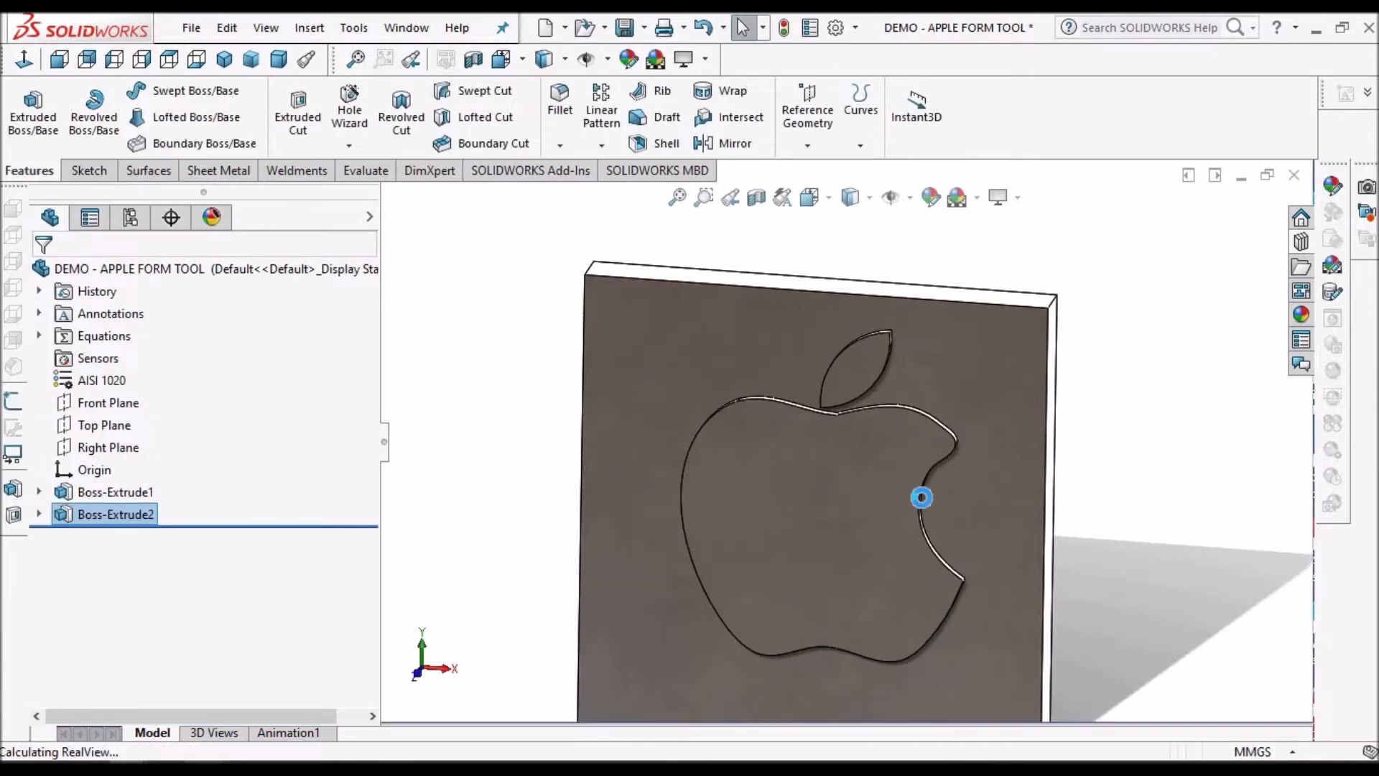
# Step: Create a Forming Tool from the part, using the plate's front face around the logo as the stopping face
pyautogui.scroll(5, 912, 506)
pyautogui.moveTo(853, 540); pyautogui.dragTo(868, 495, button='middle')
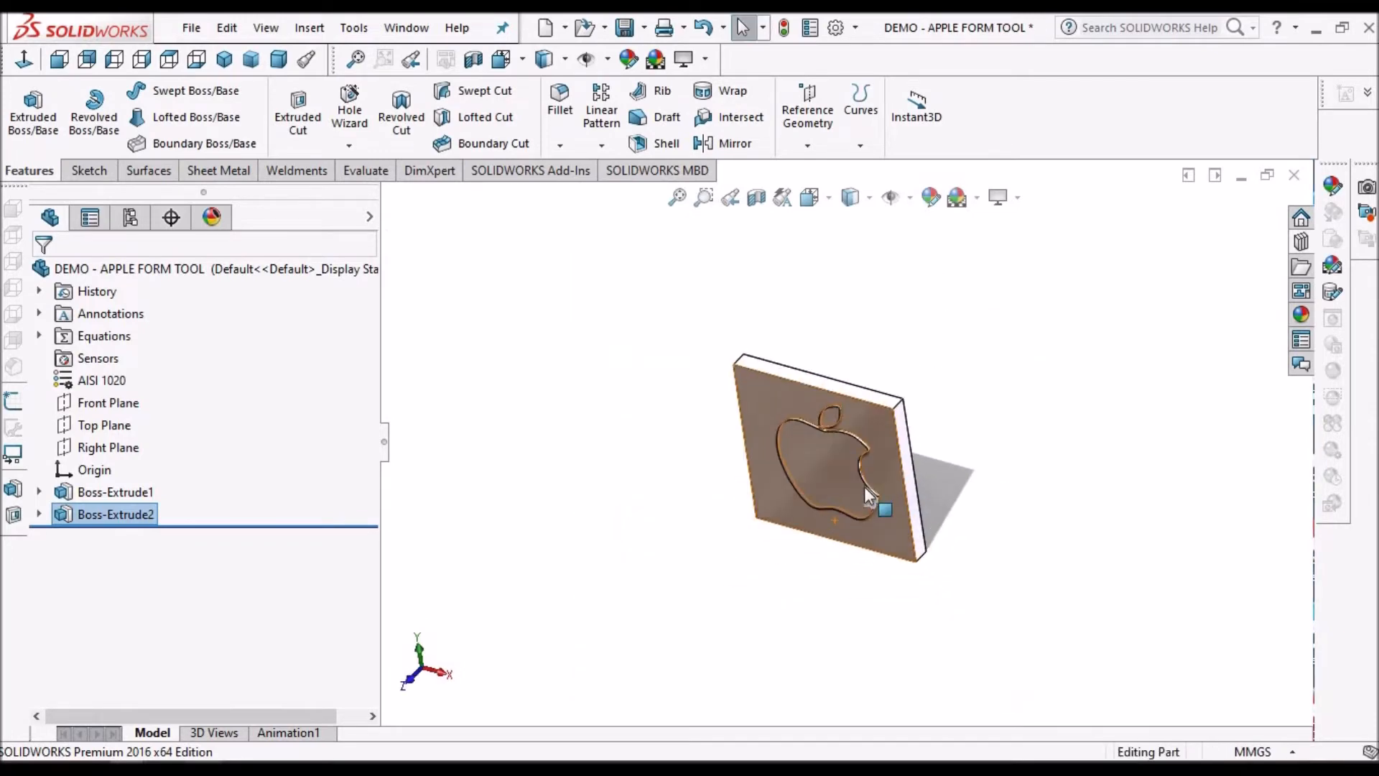
pyautogui.scroll(-5, 872, 456)
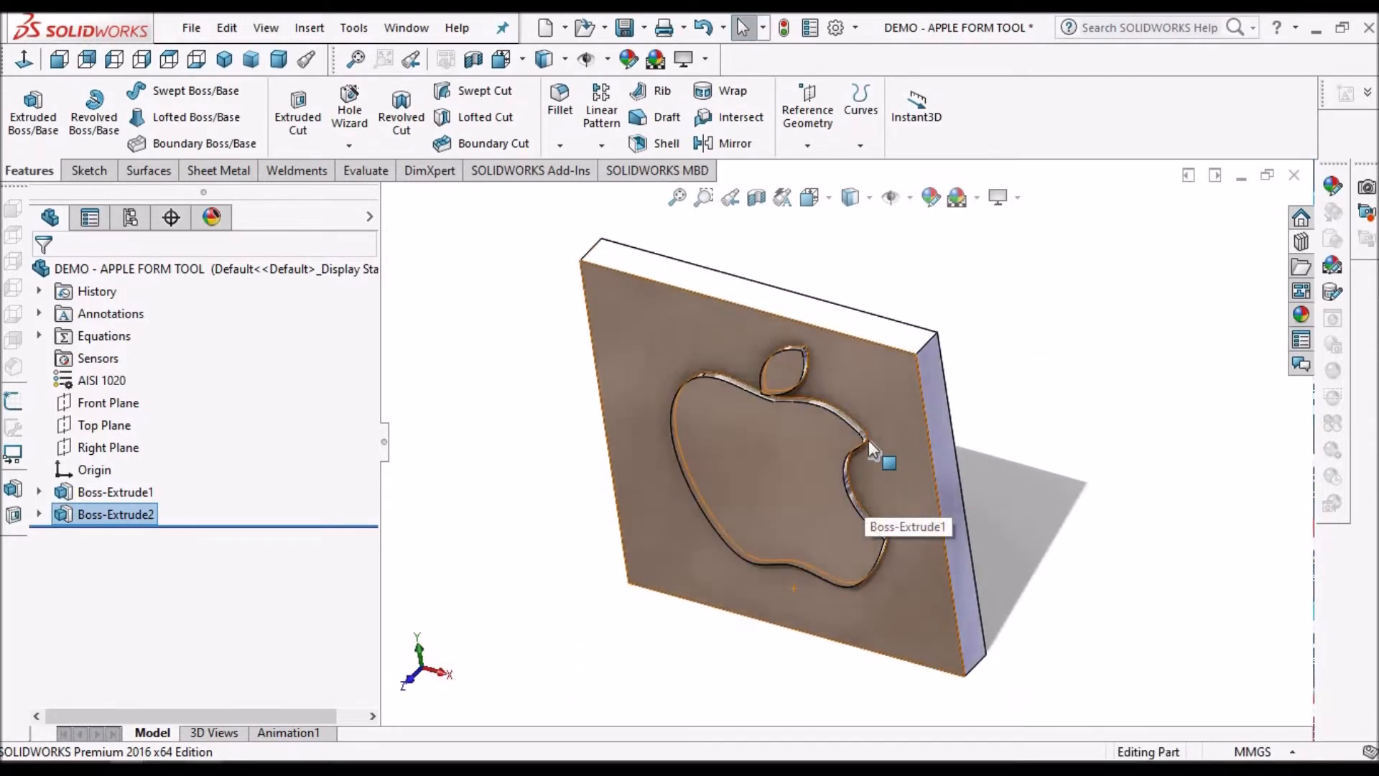
pyautogui.scroll(-1, 869, 441)
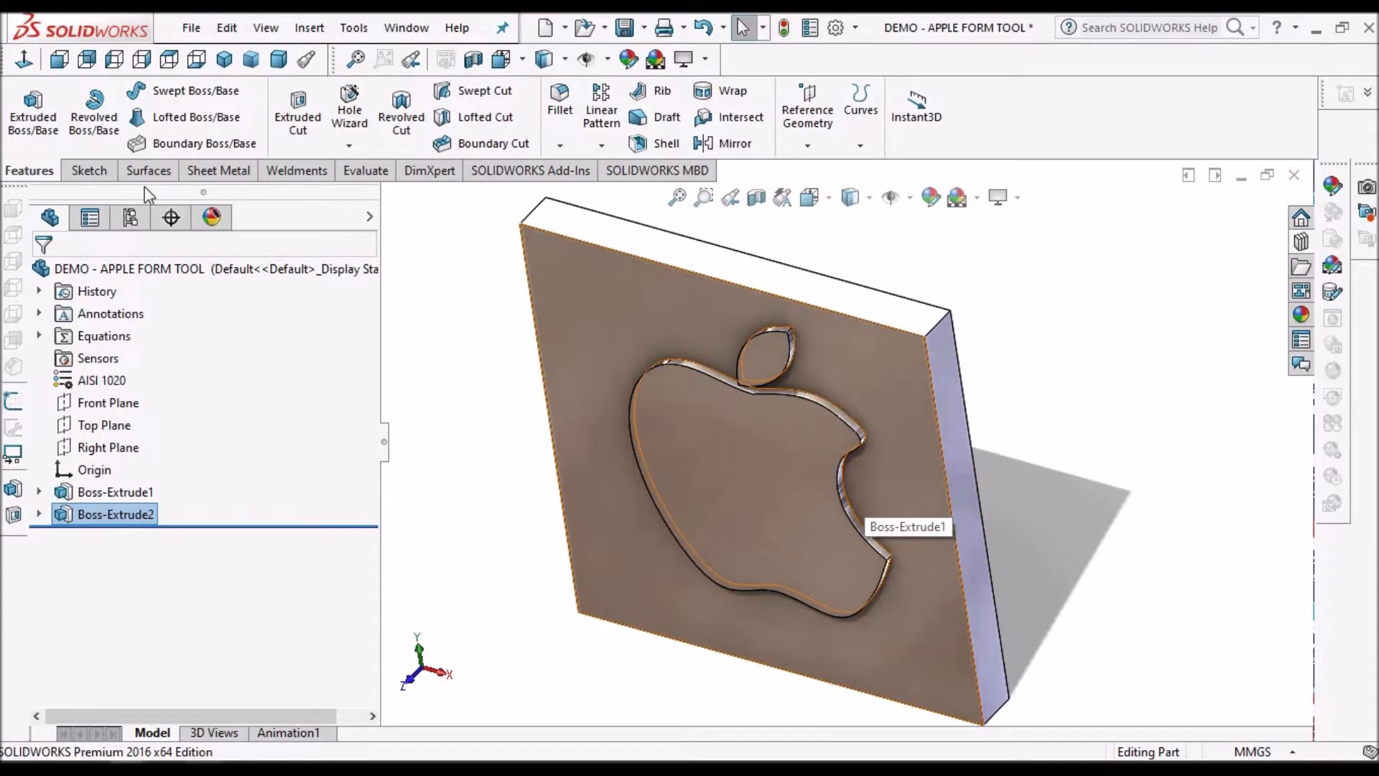
pyautogui.click(224, 173)
pyautogui.scroll(1, 890, 400)
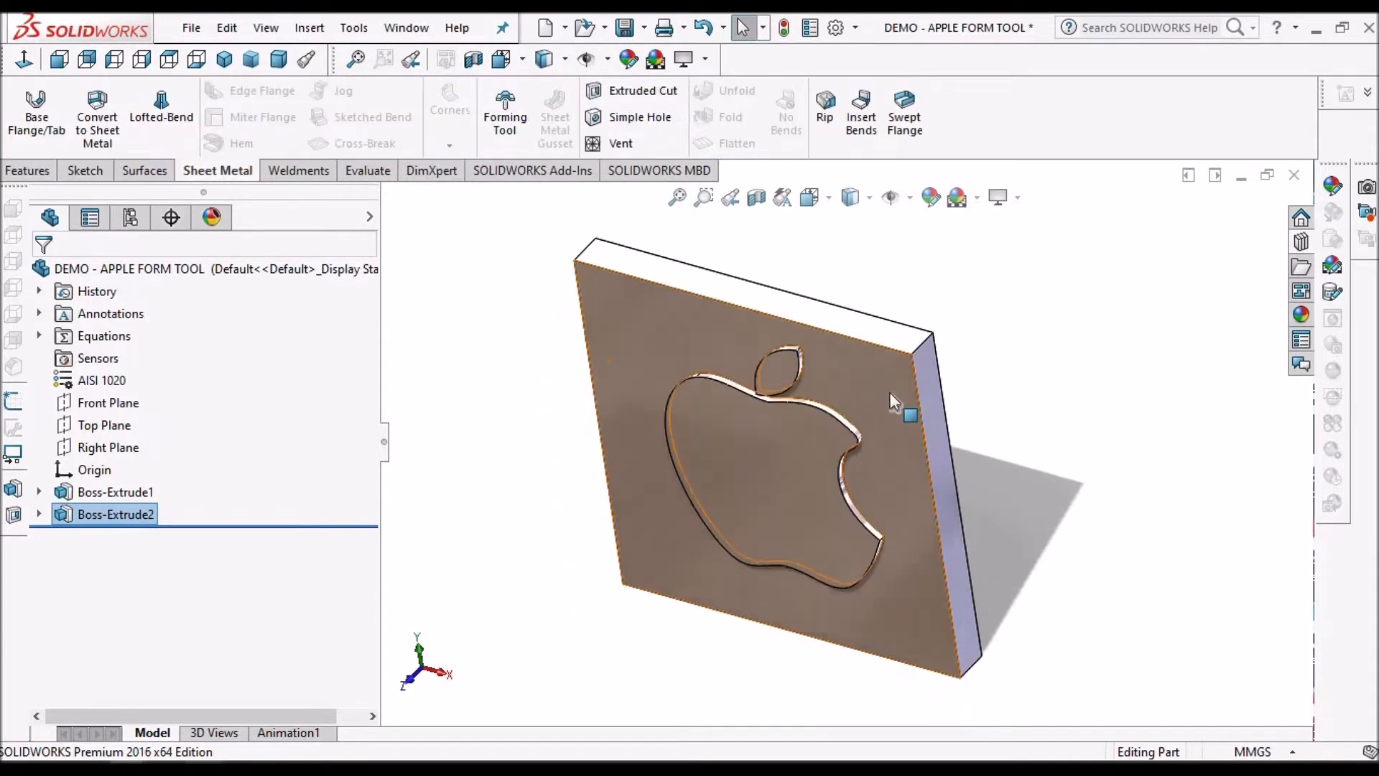
pyautogui.hotkey('ctrl', '1')
pyautogui.click(505, 122)
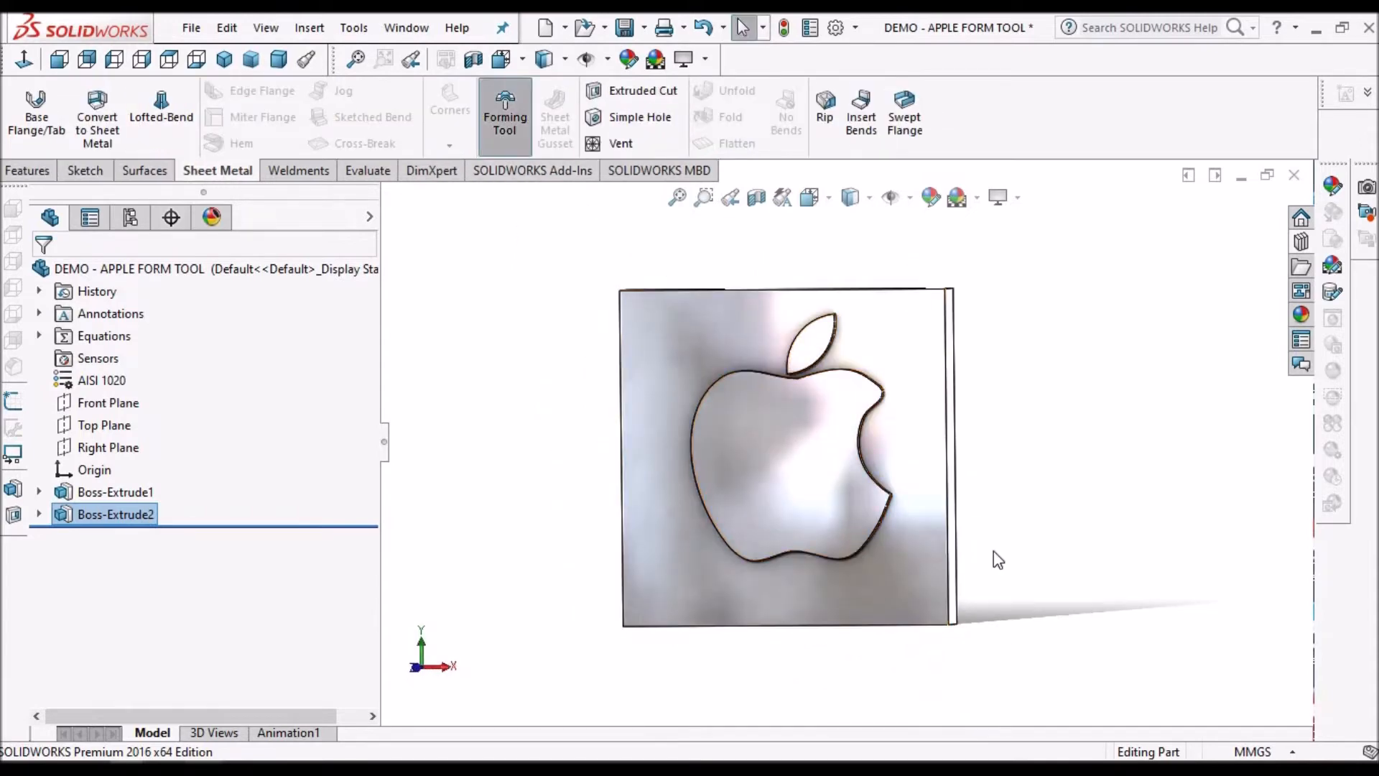
pyautogui.click(918, 465)
pyautogui.moveTo(859, 472); pyautogui.dragTo(716, 457, button='middle')
pyautogui.click(41, 277)
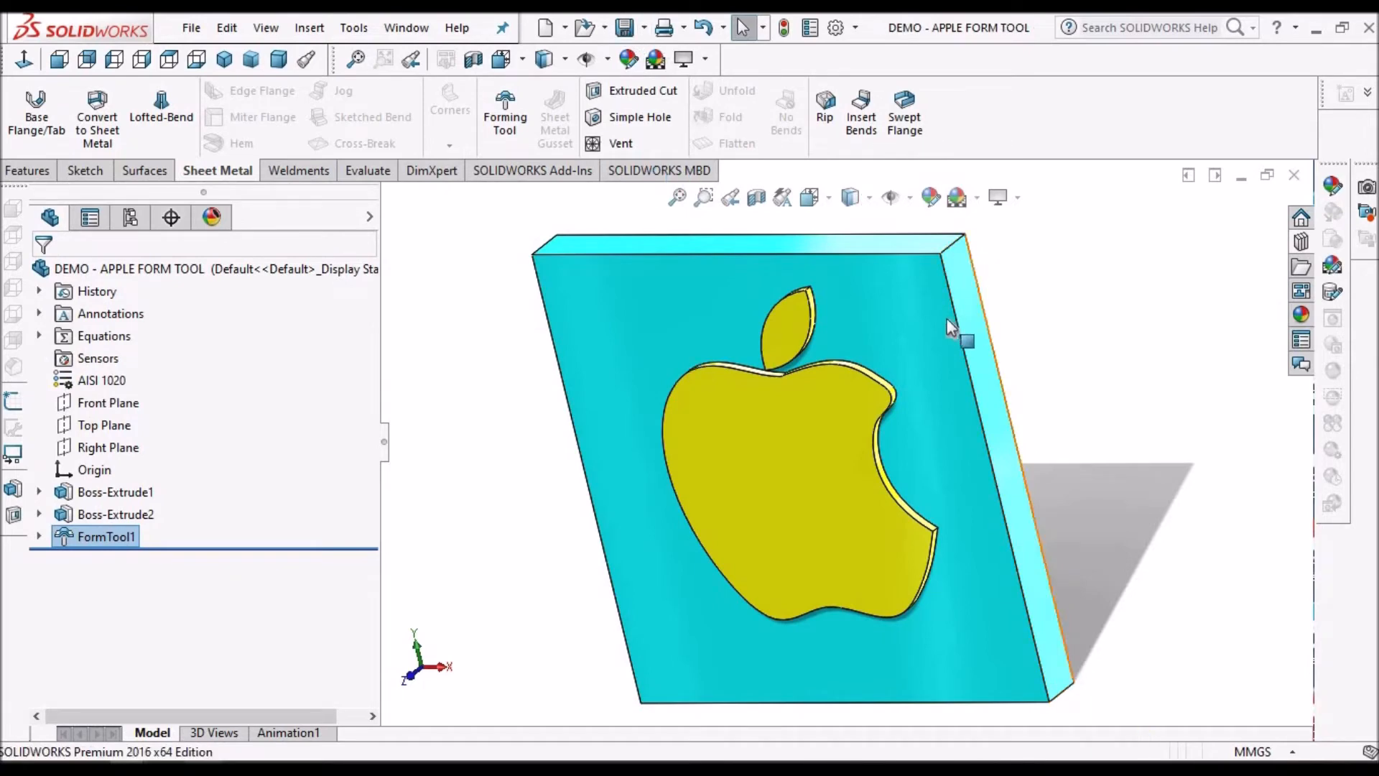
# Step: Open the Design Library's Example forming tools folder in File Explorer and copy its folder path
pyautogui.click(1301, 242)
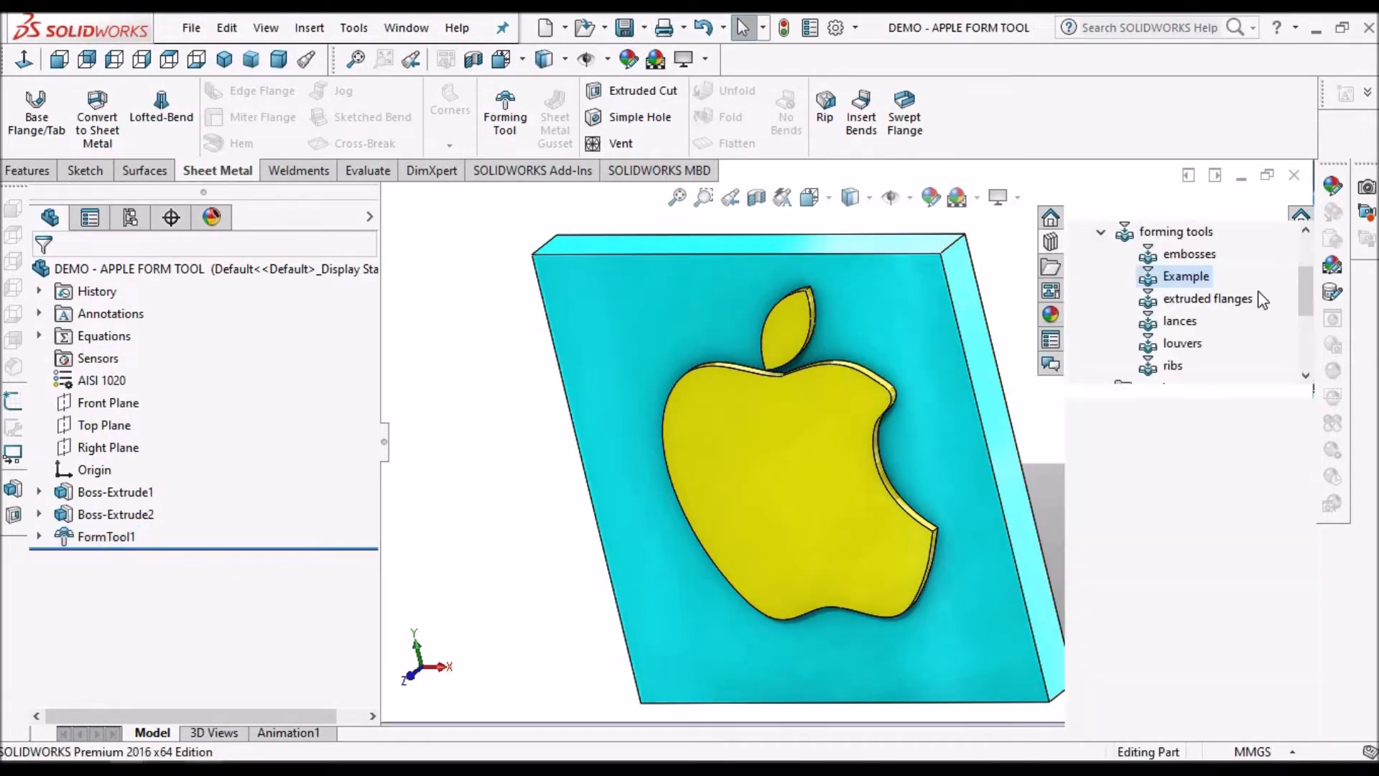
pyautogui.rightClick(1176, 277)
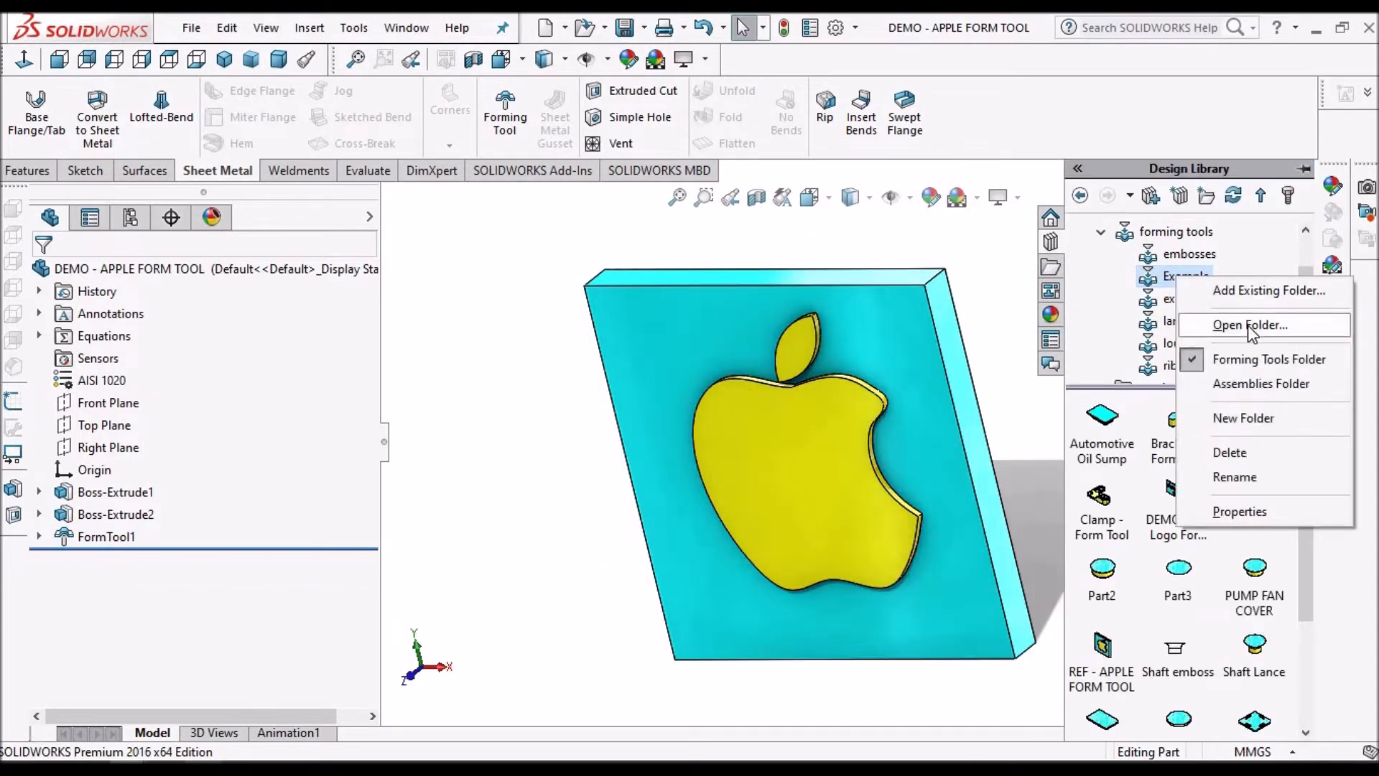
pyautogui.click(1250, 327)
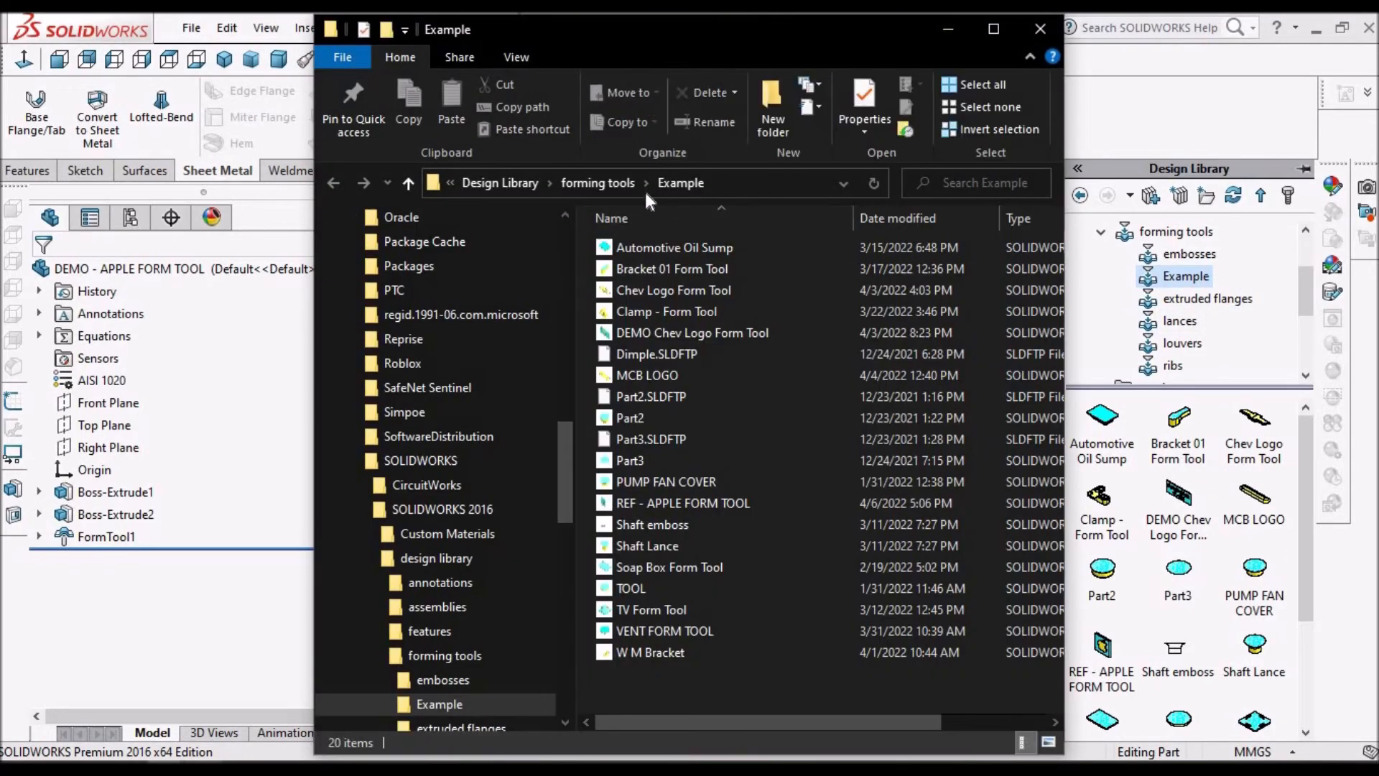
pyautogui.click(645, 188)
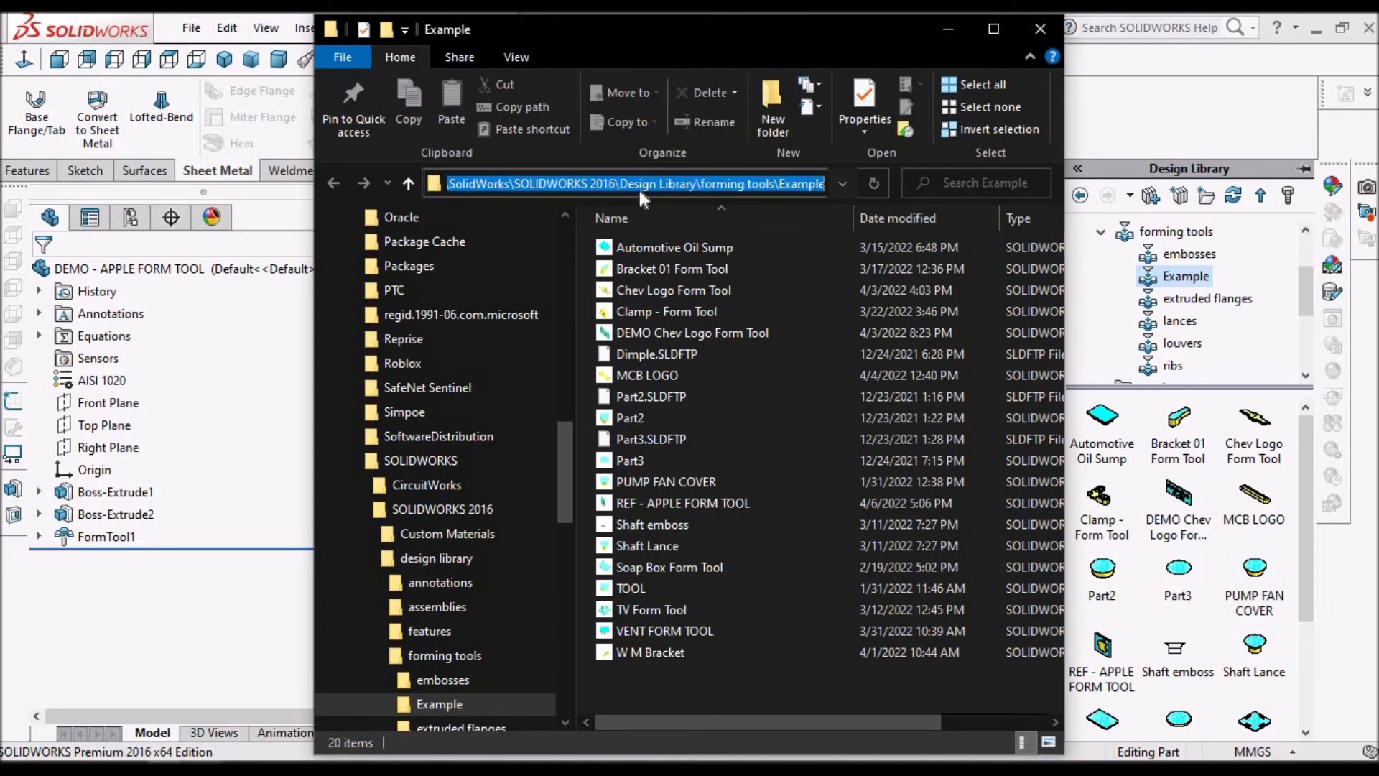
pyautogui.rightClick(639, 190)
pyautogui.click(688, 256)
pyautogui.click(948, 30)
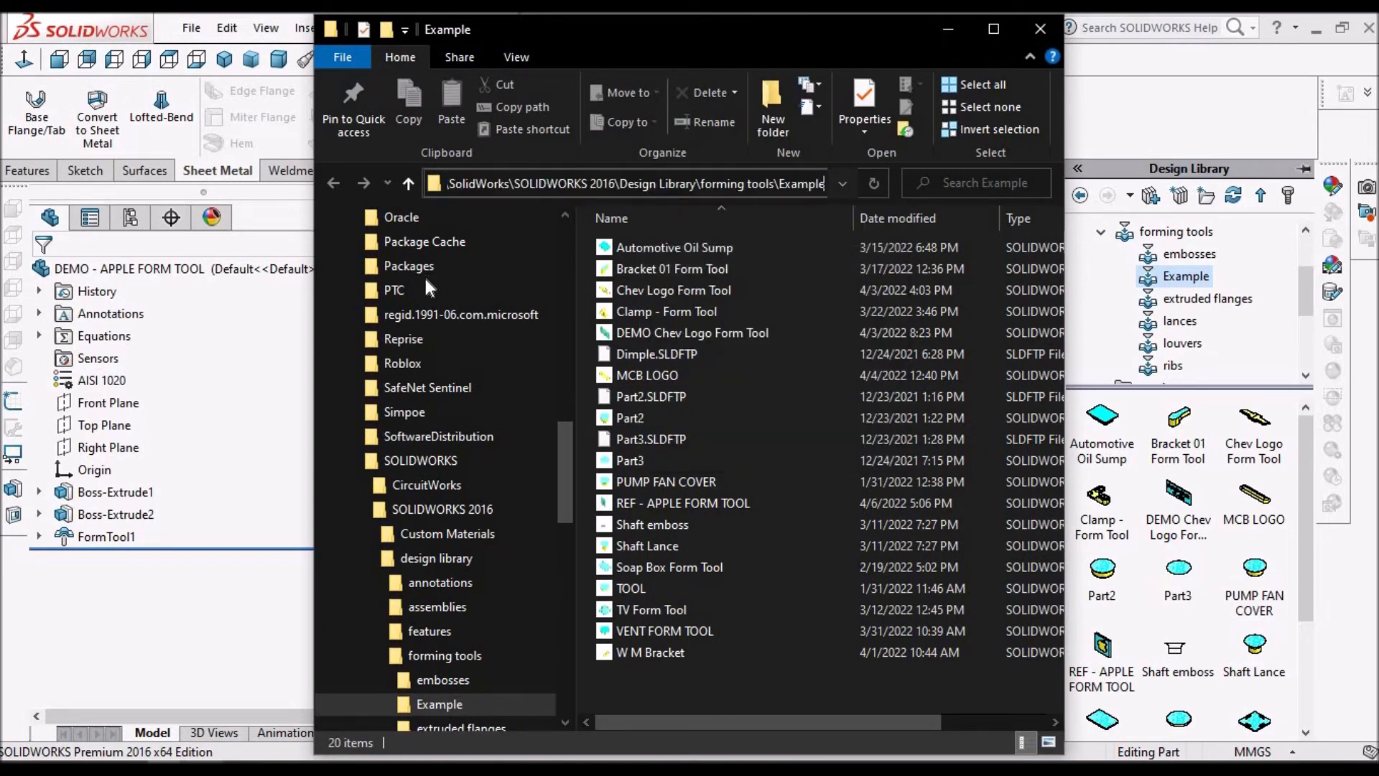
# Step: Try to save the form tool part under its current name into the Example folder using the copied path
pyautogui.click(191, 27)
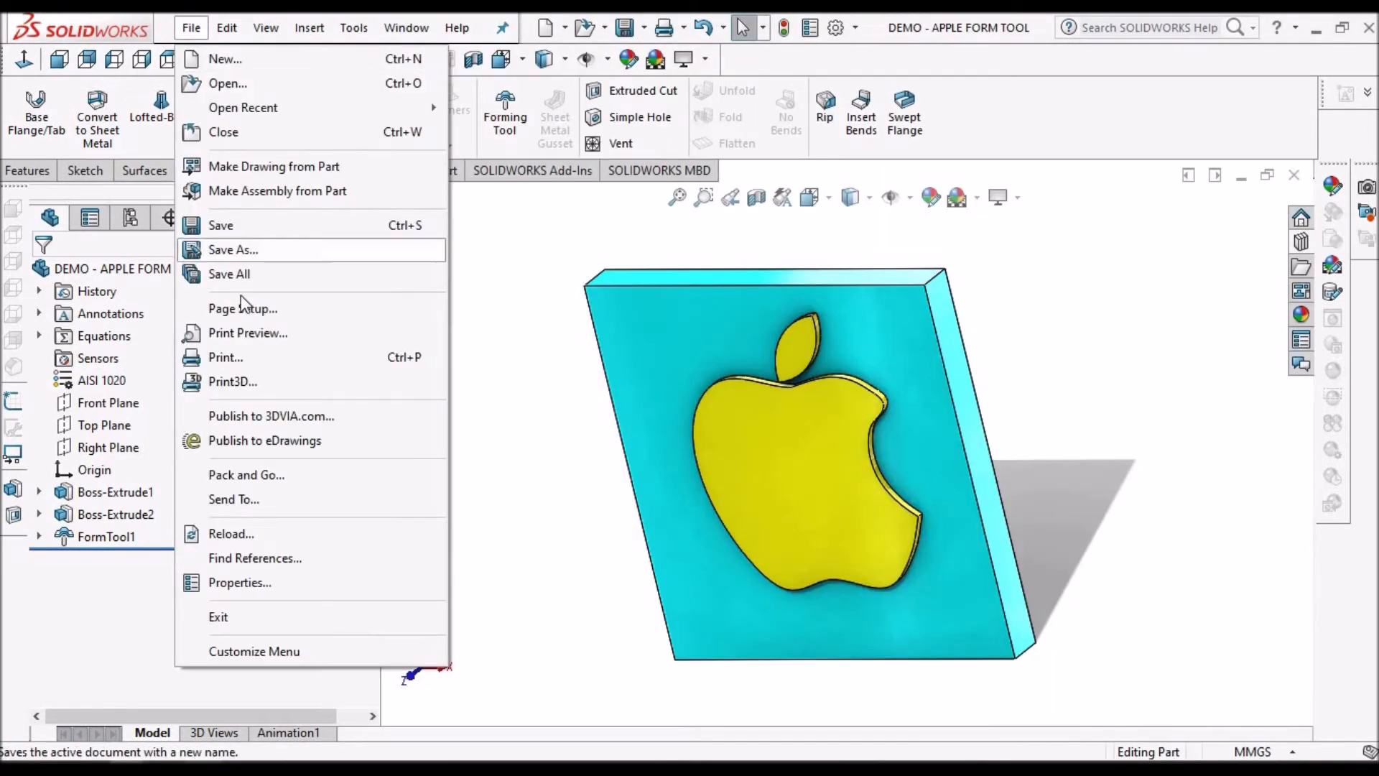
pyautogui.click(216, 224)
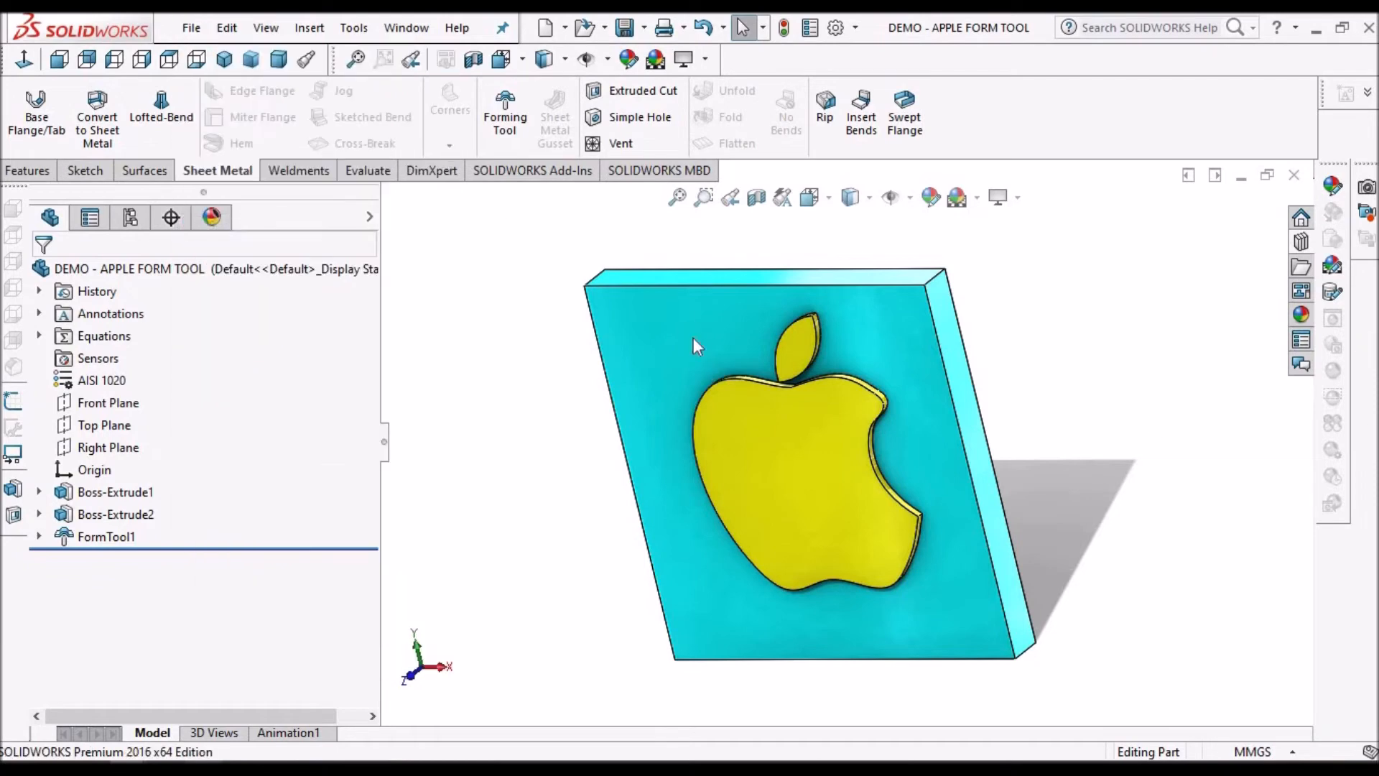
pyautogui.click(191, 29)
pyautogui.press('Escape')
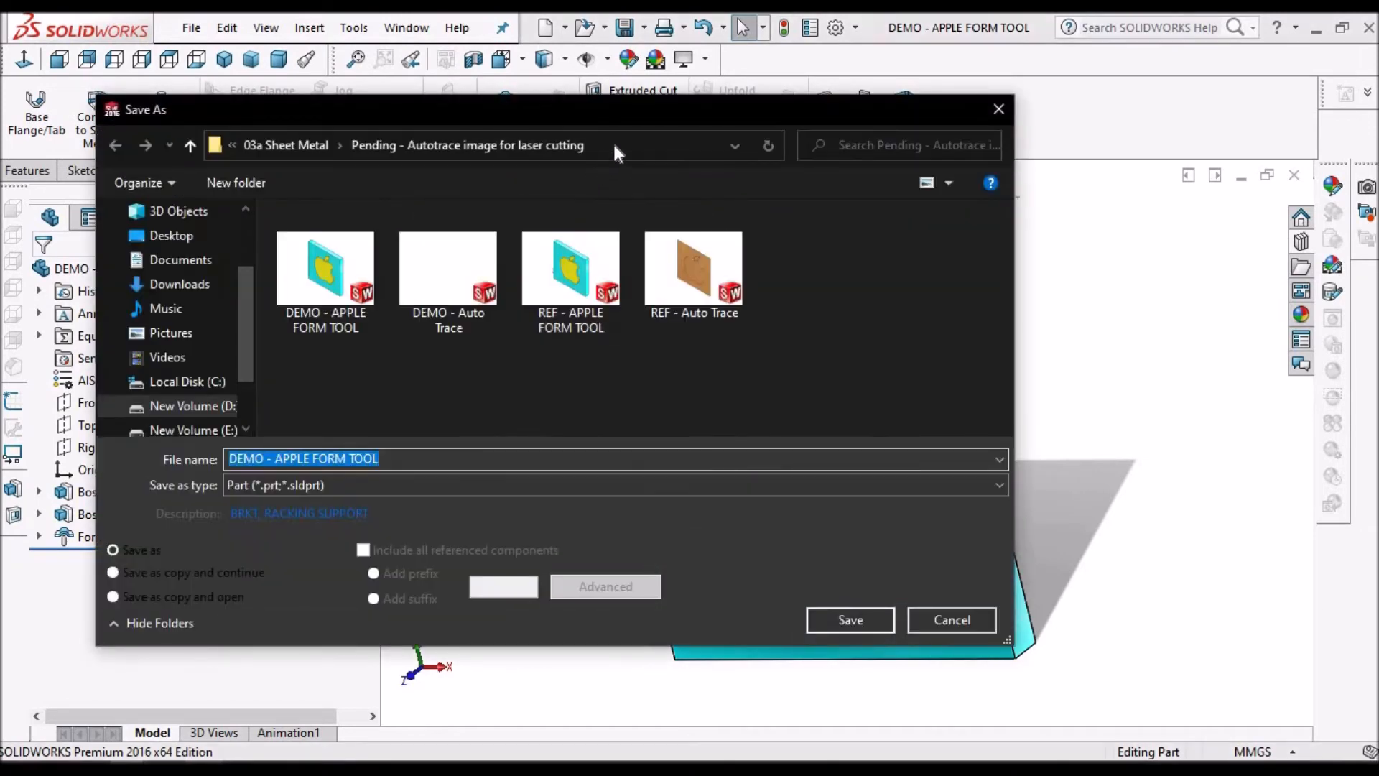
pyautogui.click(615, 147)
pyautogui.hotkey('ctrl', 'v')
pyautogui.press('Return')
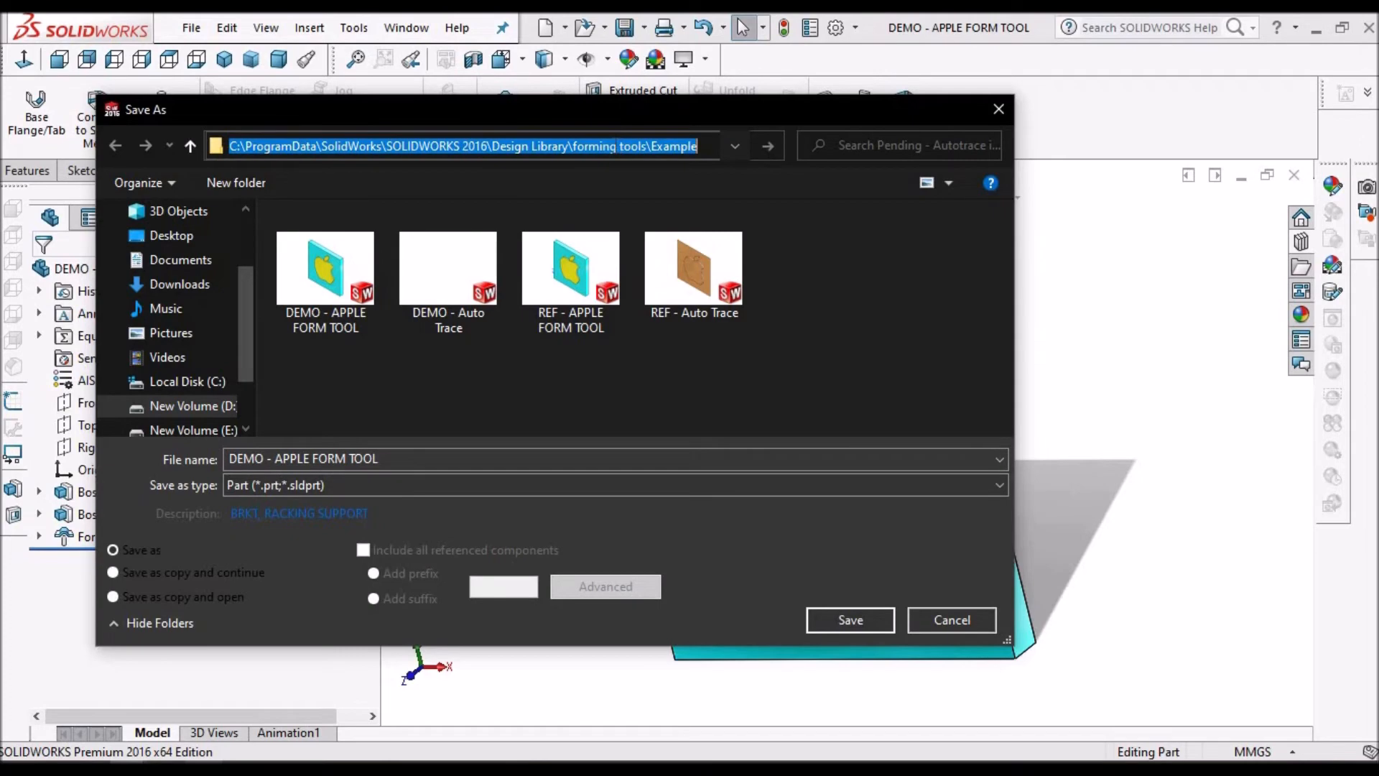
pyautogui.click(945, 618)
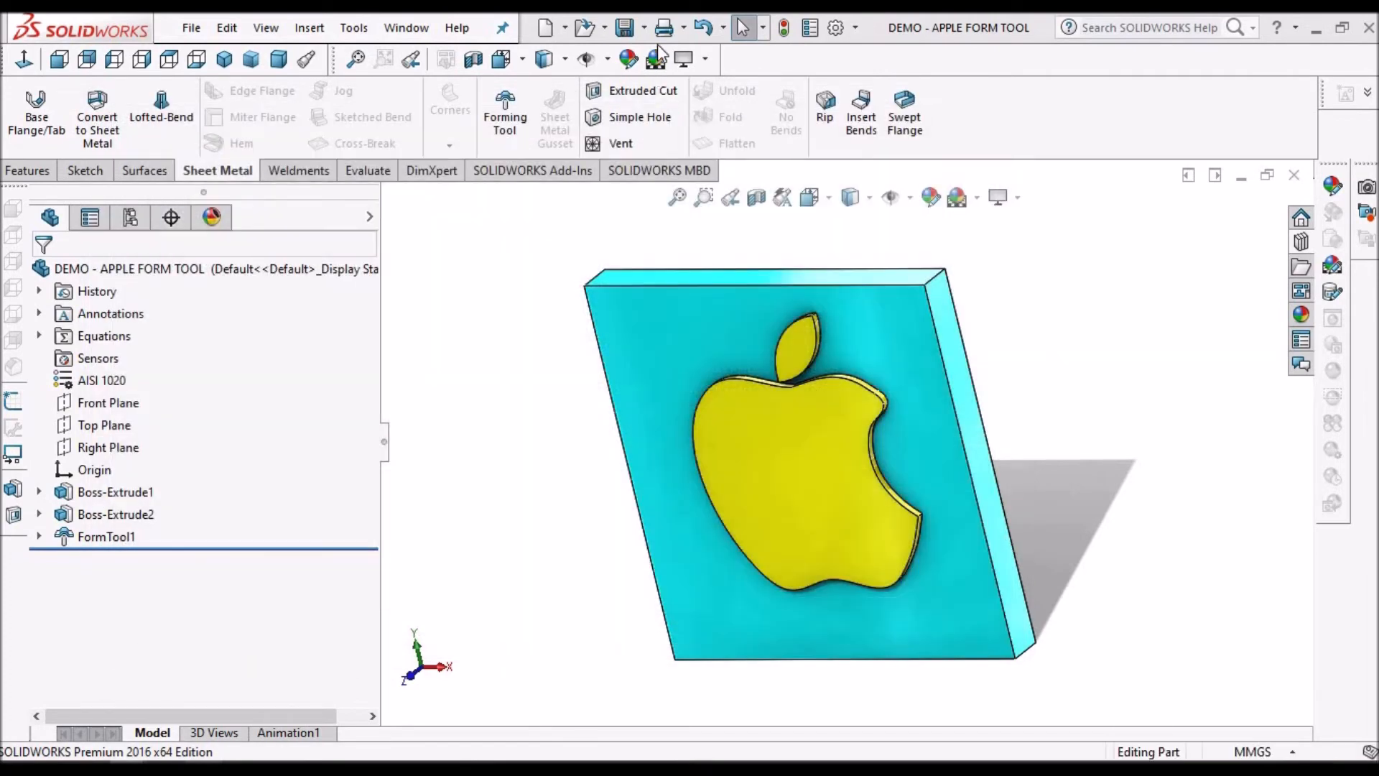
# Step: Save the apple form tool part and close it, returning to the DEMO - Auto Trace part
pyautogui.click(644, 27)
pyautogui.click(693, 81)
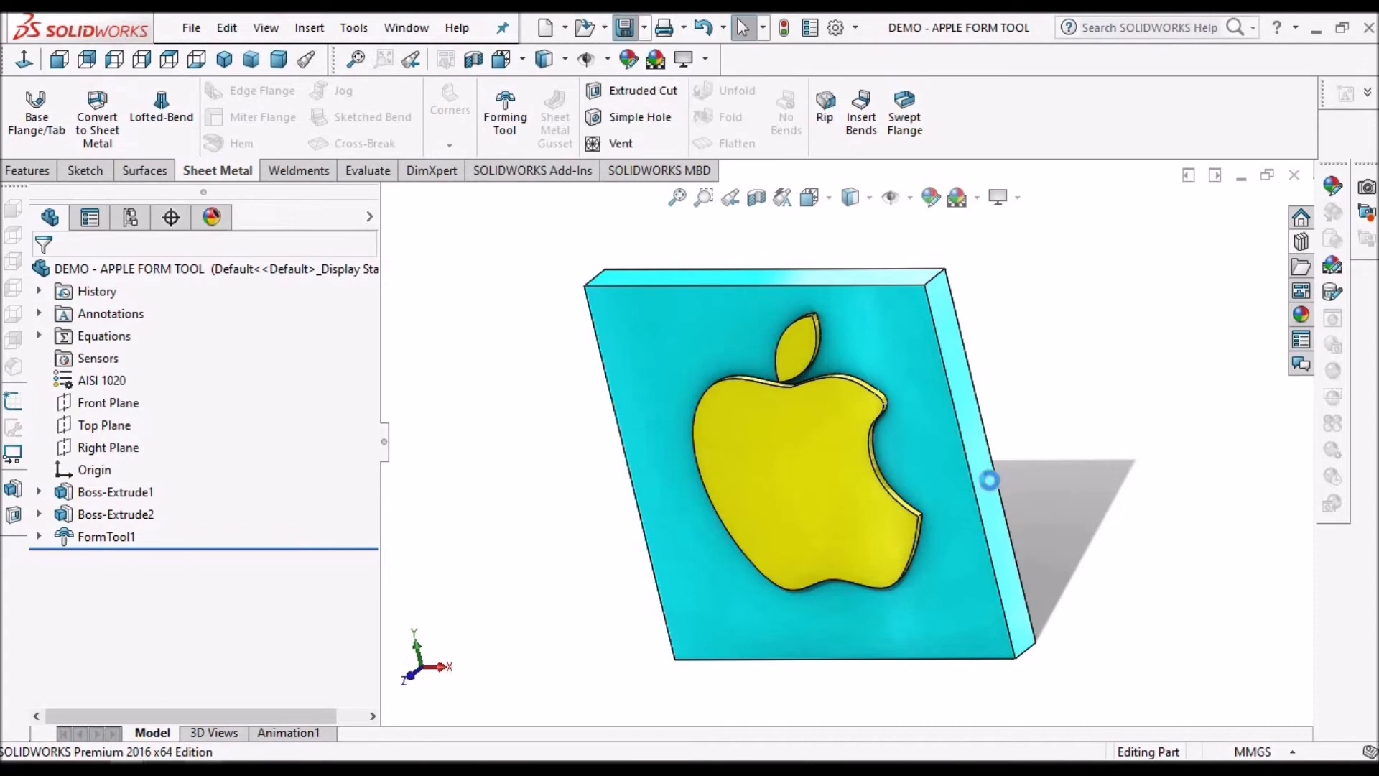
pyautogui.click(1292, 176)
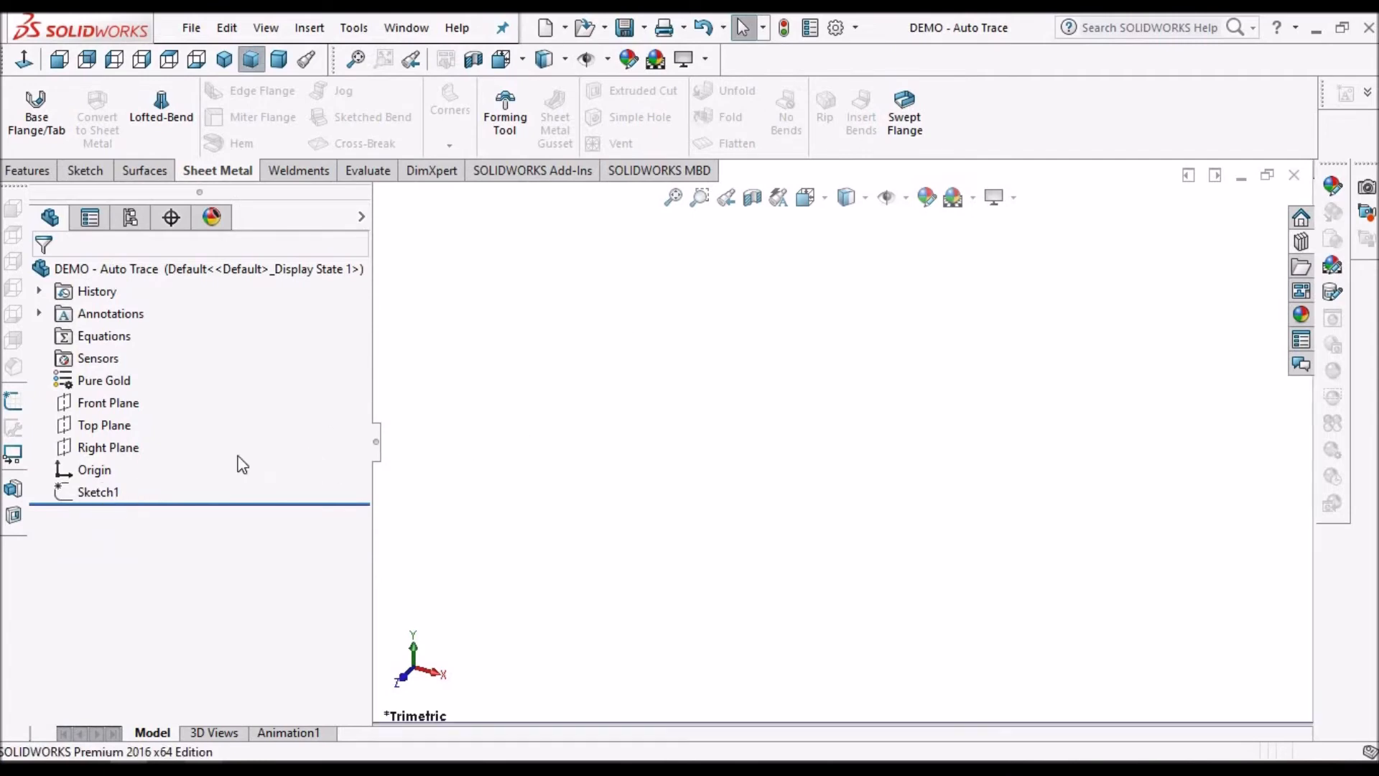
# Step: Create a 1 mm thick sheet metal Base Flange from the 500 mm square sketch
pyautogui.click(98, 494)
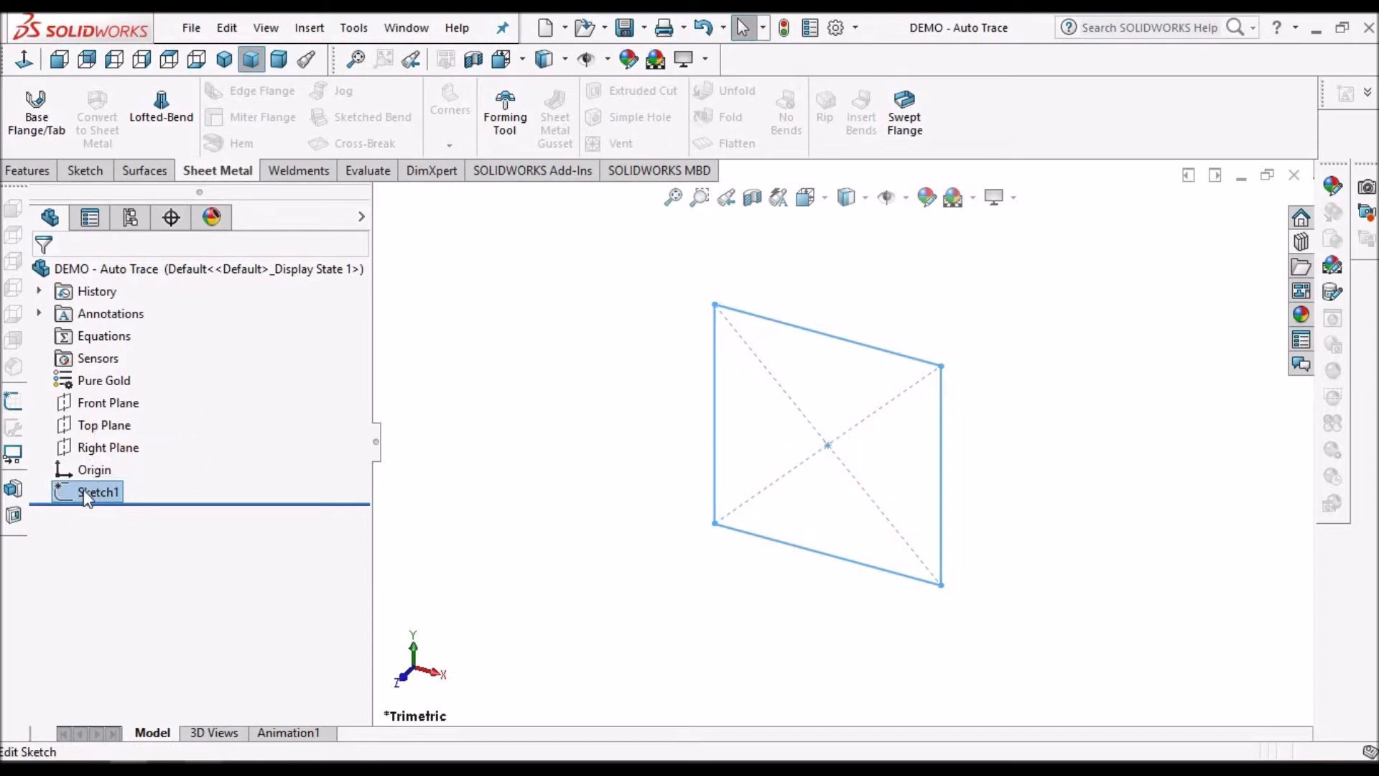
pyautogui.rightClick(83, 489)
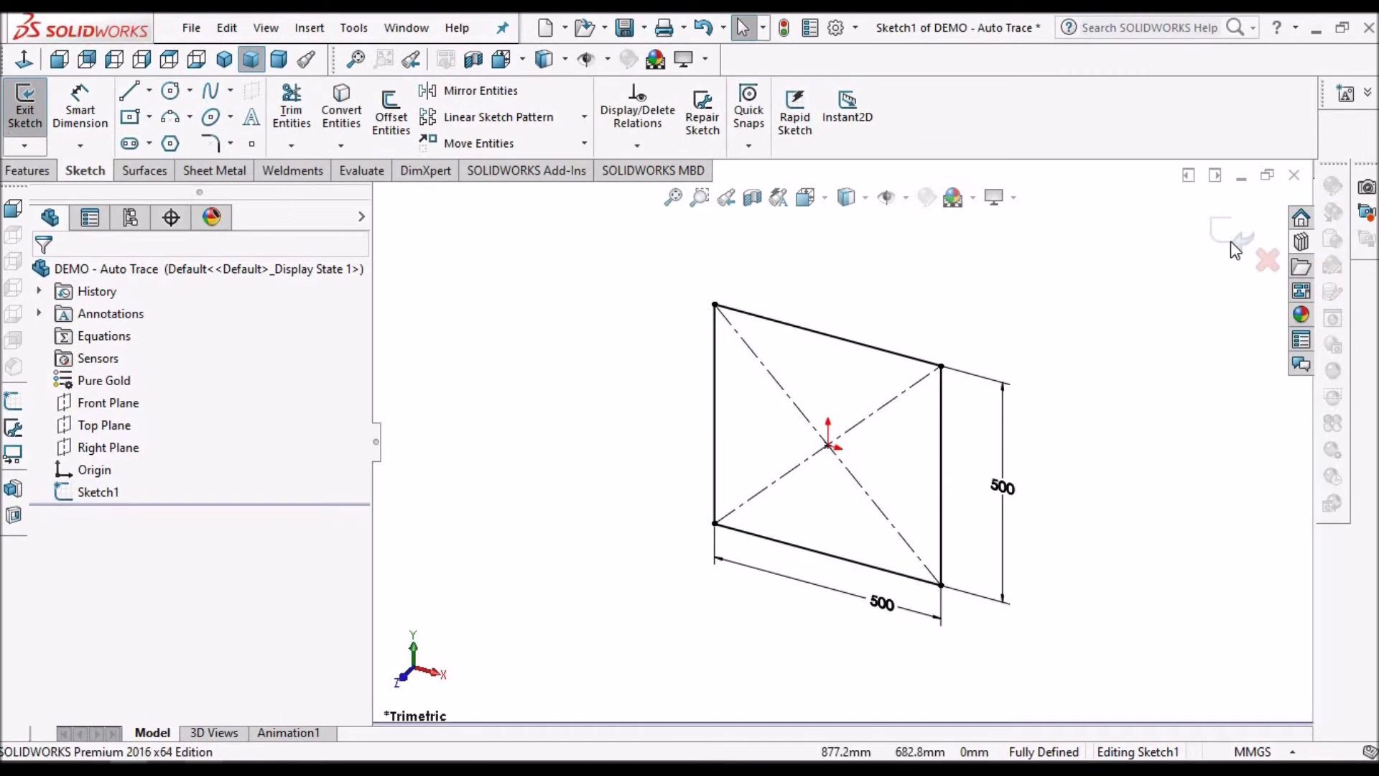
pyautogui.click(105, 496)
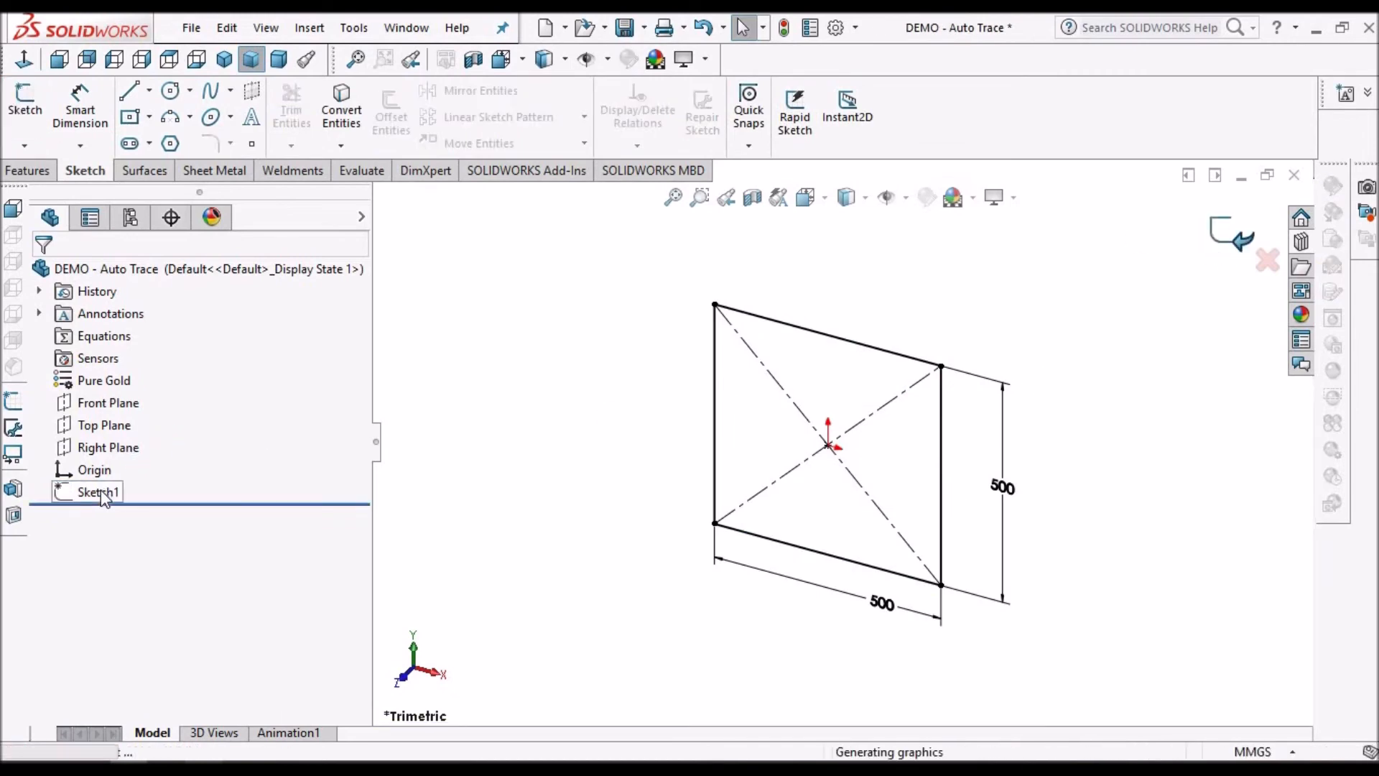
pyautogui.click(224, 170)
pyautogui.click(46, 130)
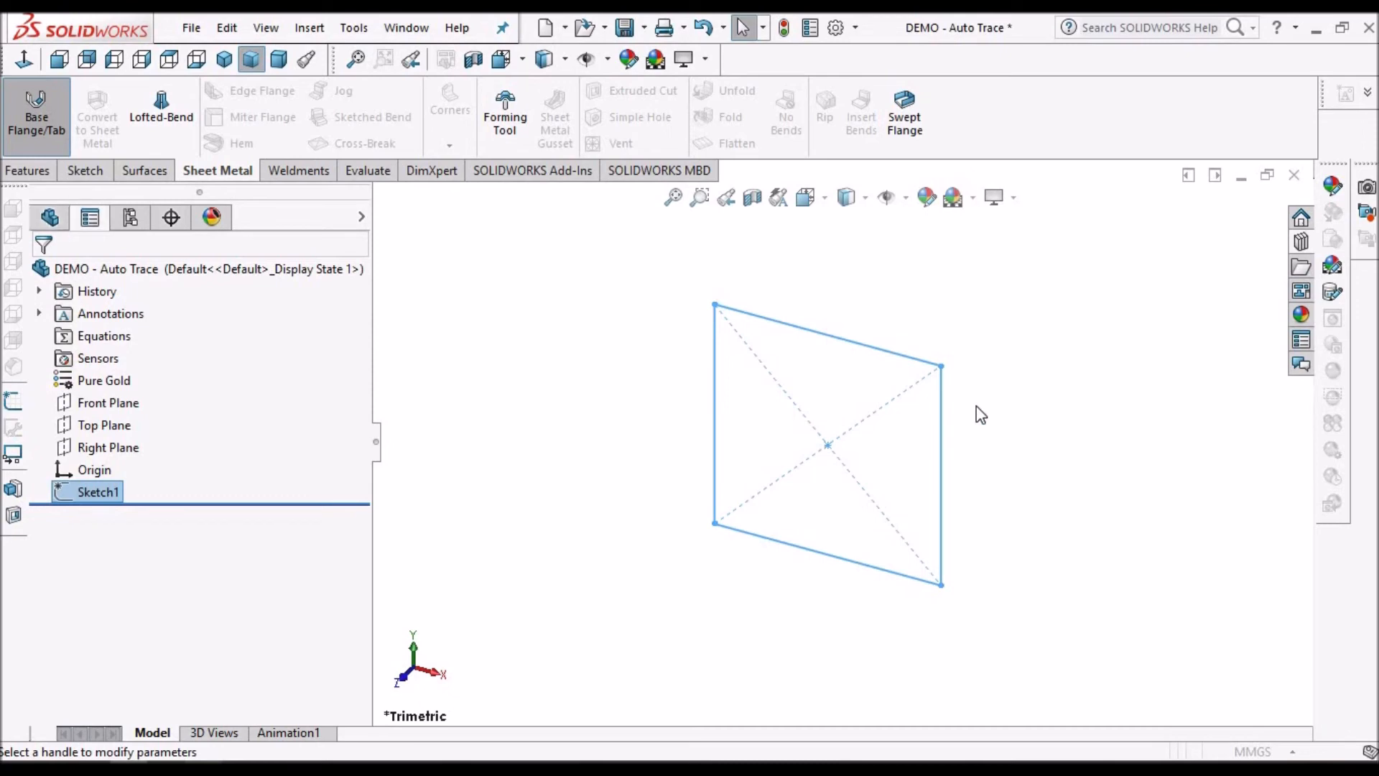
pyautogui.scroll(-3, 916, 443)
pyautogui.scroll(2, 839, 459)
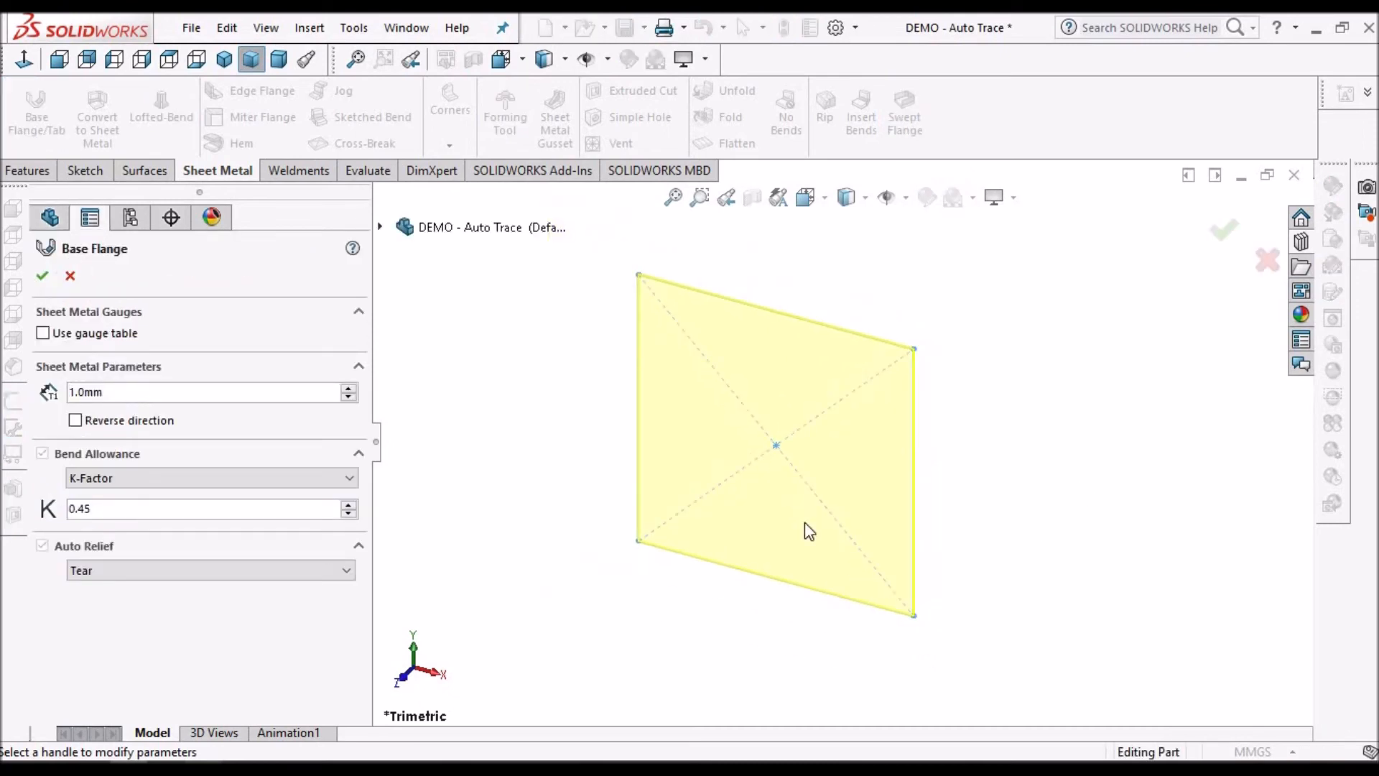
pyautogui.click(48, 277)
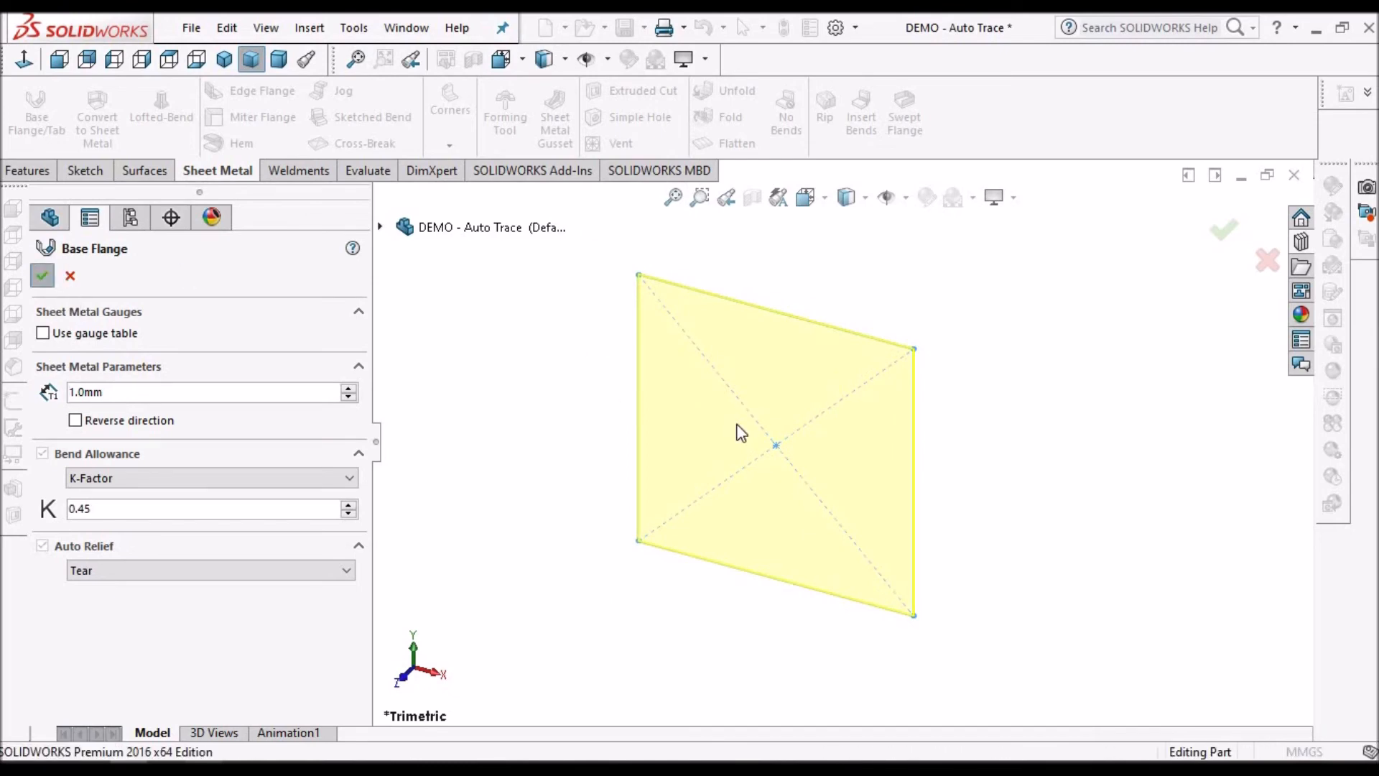
# Step: Place REF - APPLE FORM TOOL from the Example forming tools folder onto the plate face with a 180° rotation angle
pyautogui.click(1301, 244)
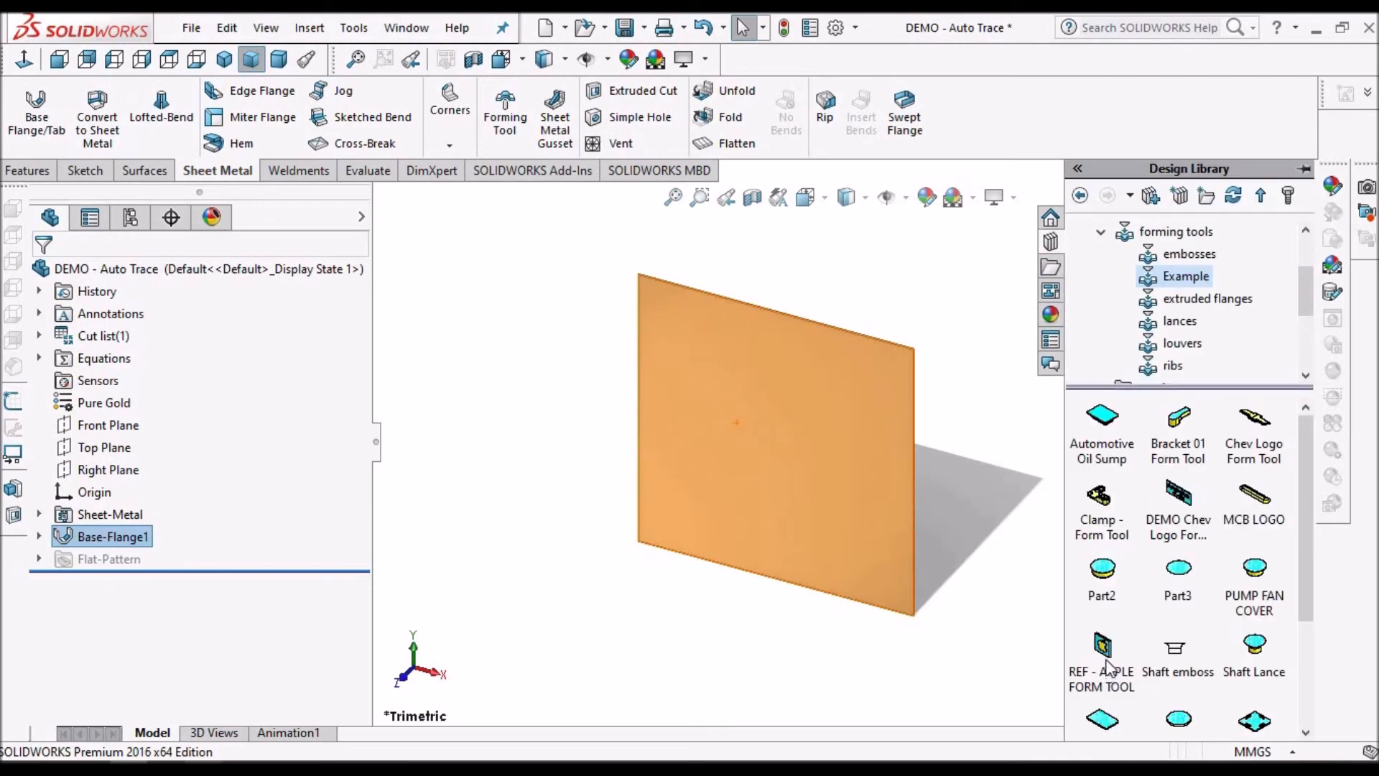
pyautogui.moveTo(1109, 666); pyautogui.dragTo(834, 529)
pyautogui.moveTo(780, 461); pyautogui.dragTo(872, 536)
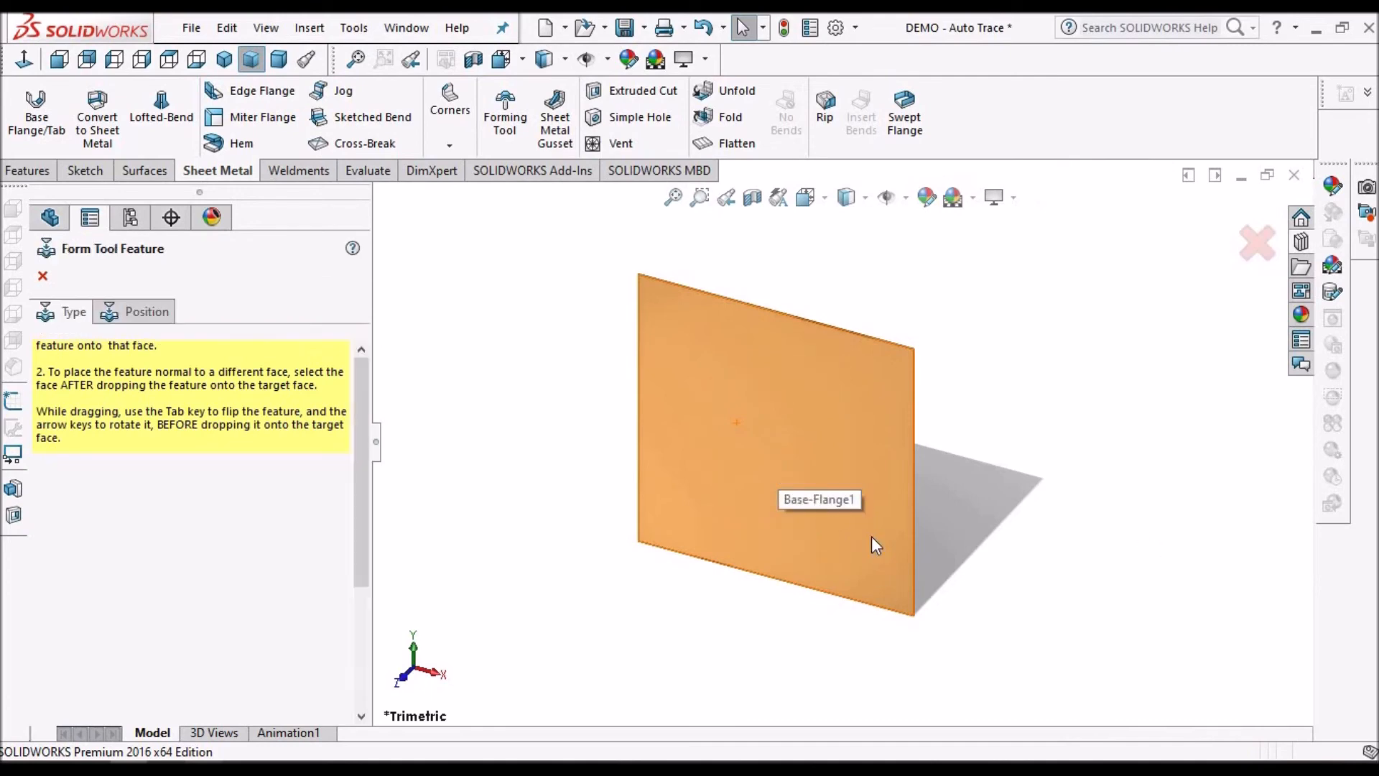
pyautogui.click(154, 444)
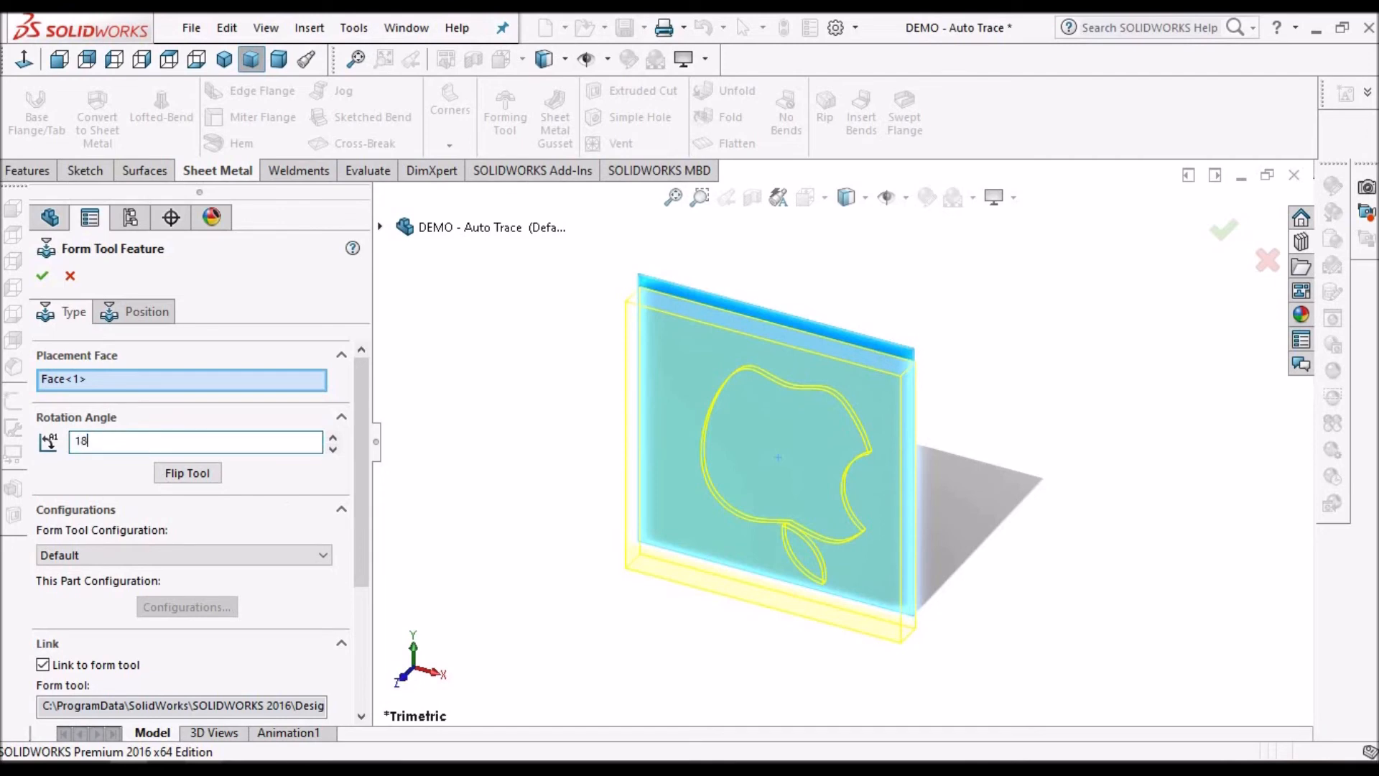
pyautogui.write('180')
pyautogui.press('Return')
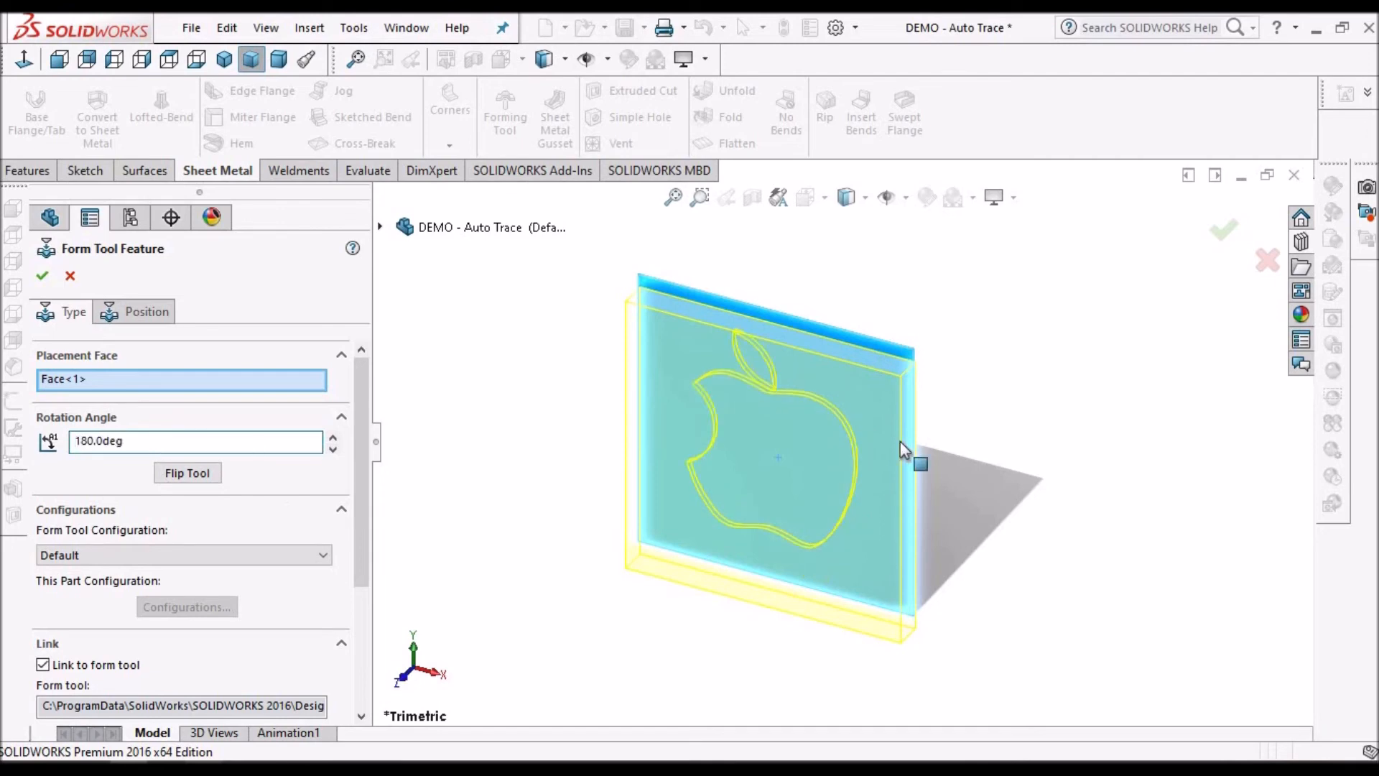
# Step: Change the form tool's placement to the plate's other face, flip the tool and apply the feature
pyautogui.moveTo(778, 483); pyautogui.dragTo(769, 578, button='middle')
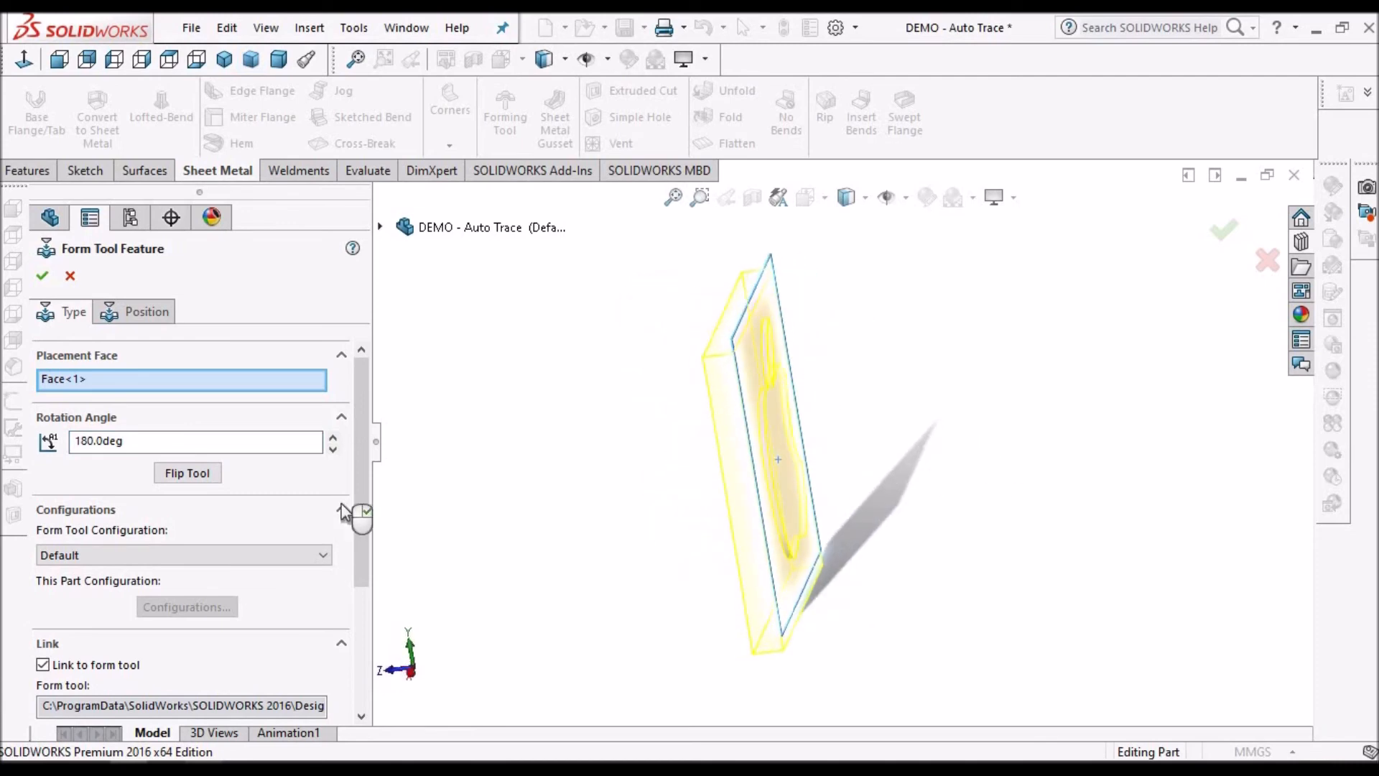
pyautogui.click(739, 449)
pyautogui.moveTo(739, 449); pyautogui.dragTo(848, 503, button='middle')
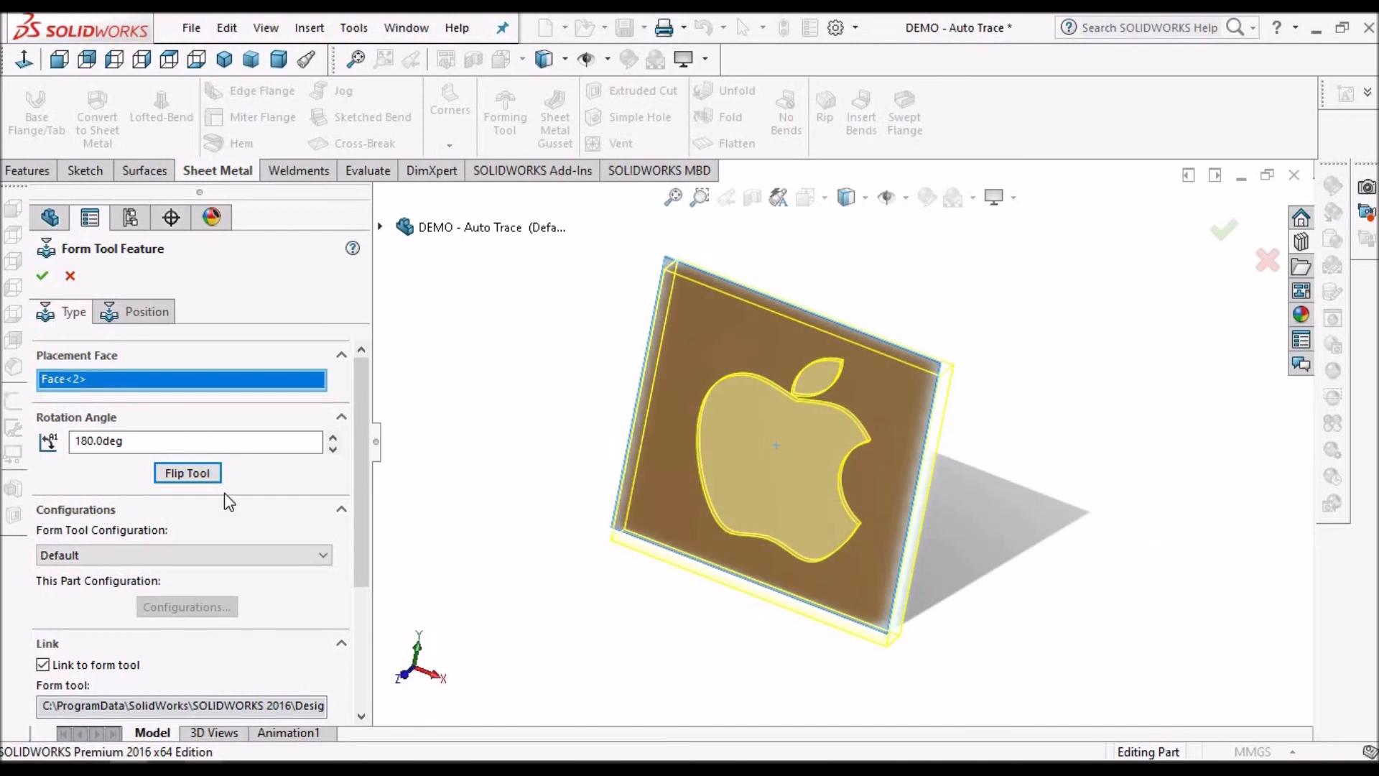
pyautogui.click(186, 474)
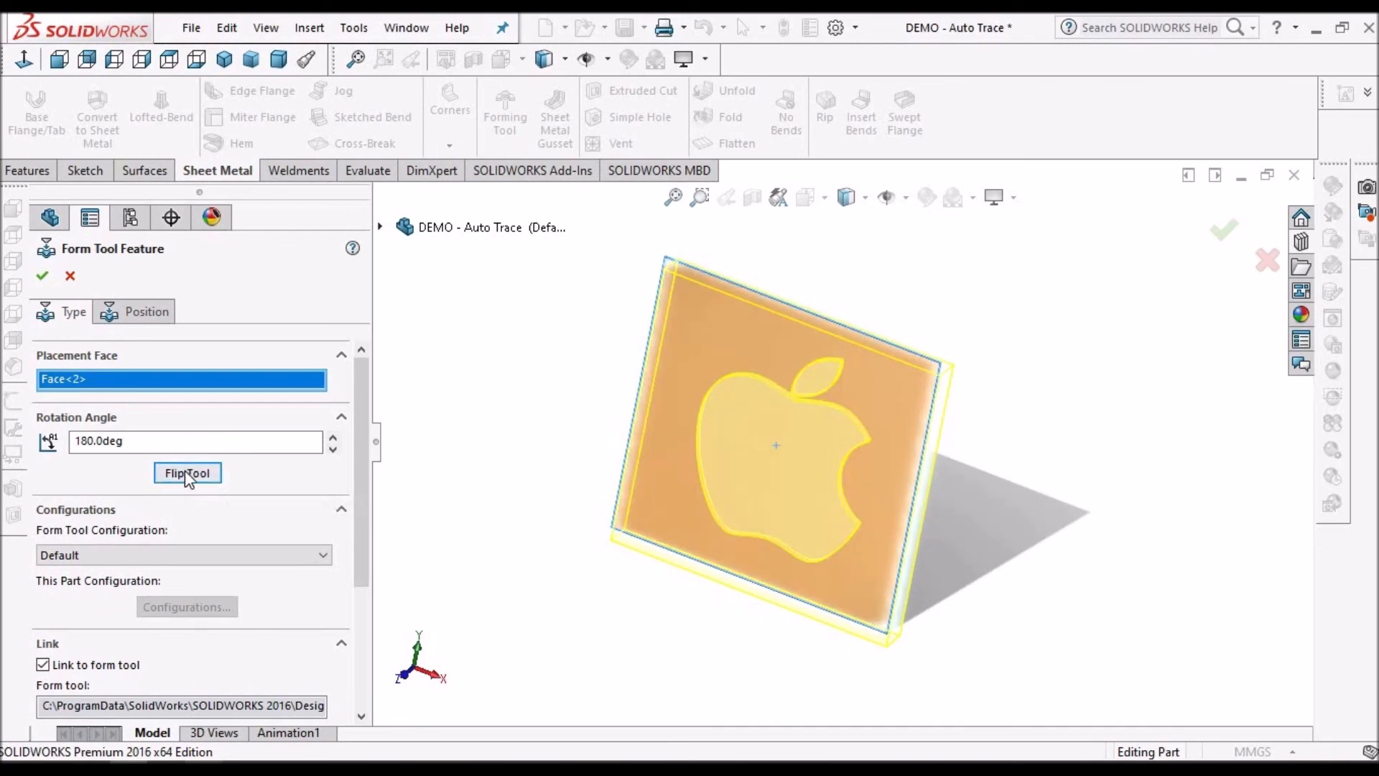
pyautogui.click(42, 278)
pyautogui.click(726, 411)
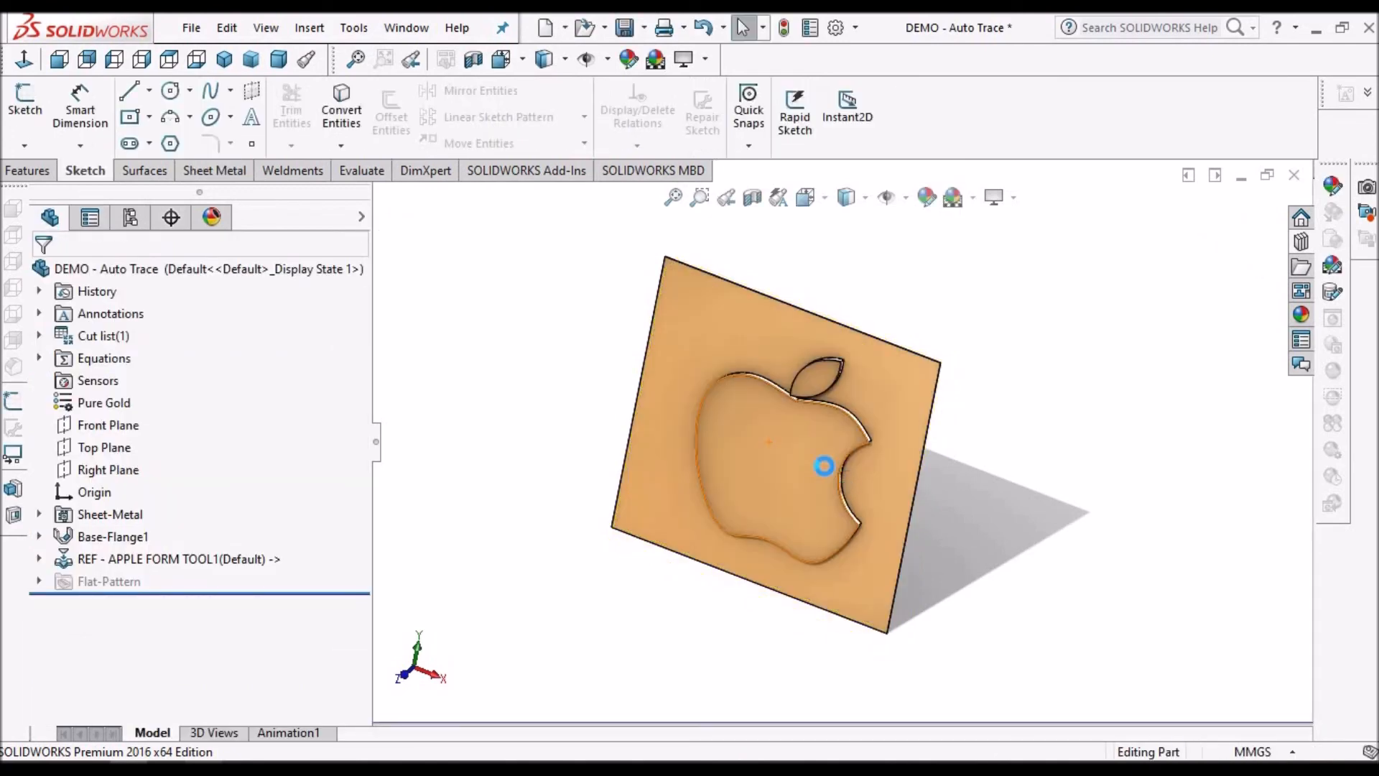
# Step: Examine the formed Apple logo on the sheet metal plate in a dimetric view
pyautogui.scroll(-2, 824, 464)
pyautogui.moveTo(774, 459); pyautogui.dragTo(787, 444, button='right')
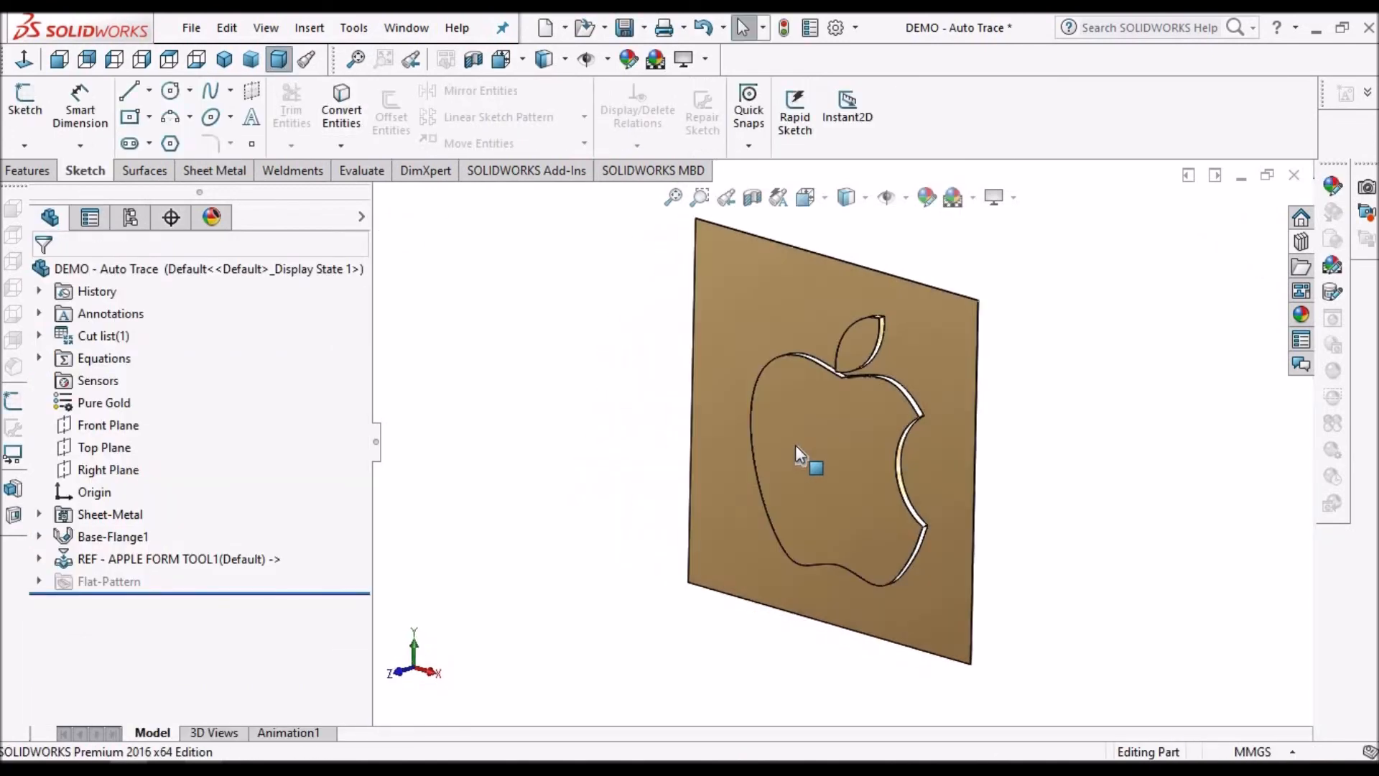
pyautogui.scroll(-1, 959, 468)
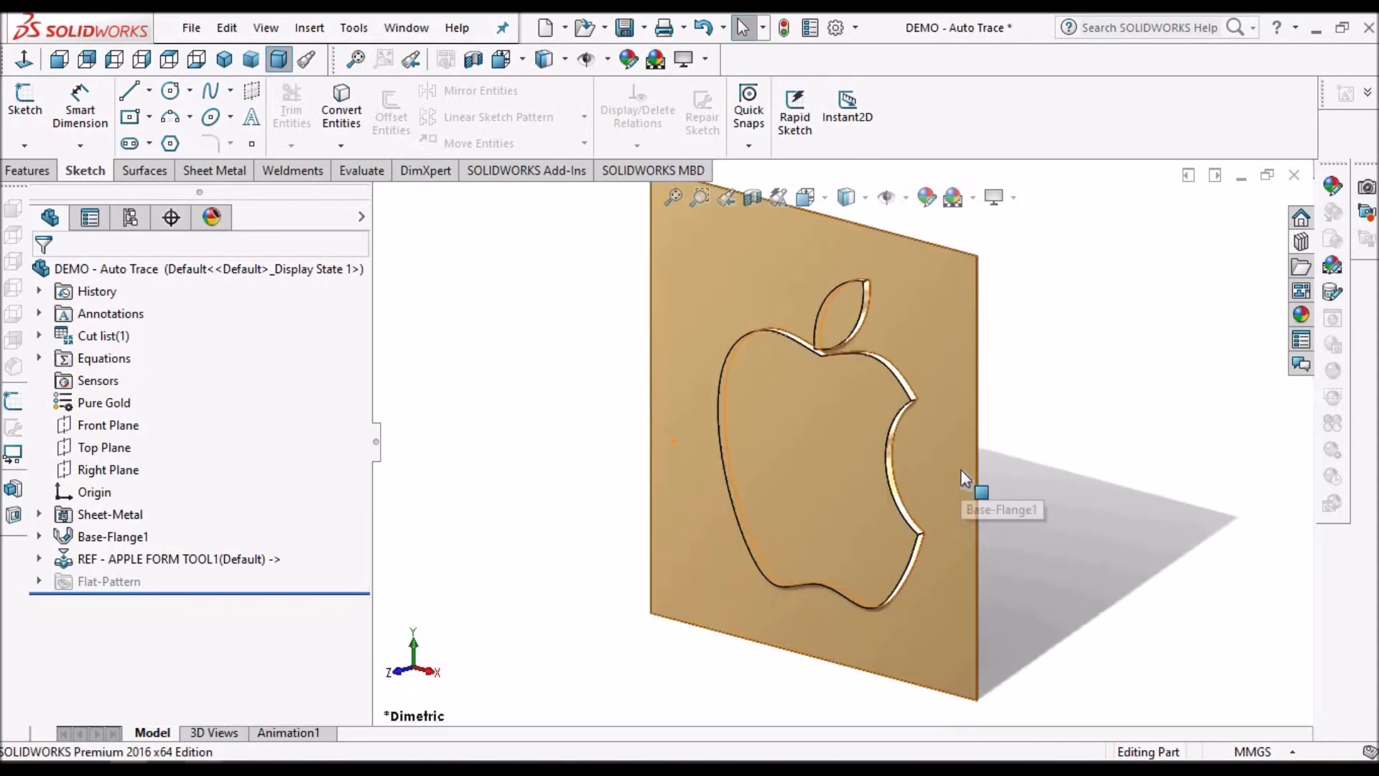
pyautogui.scroll(2, 839, 441)
pyautogui.scroll(-2, 882, 432)
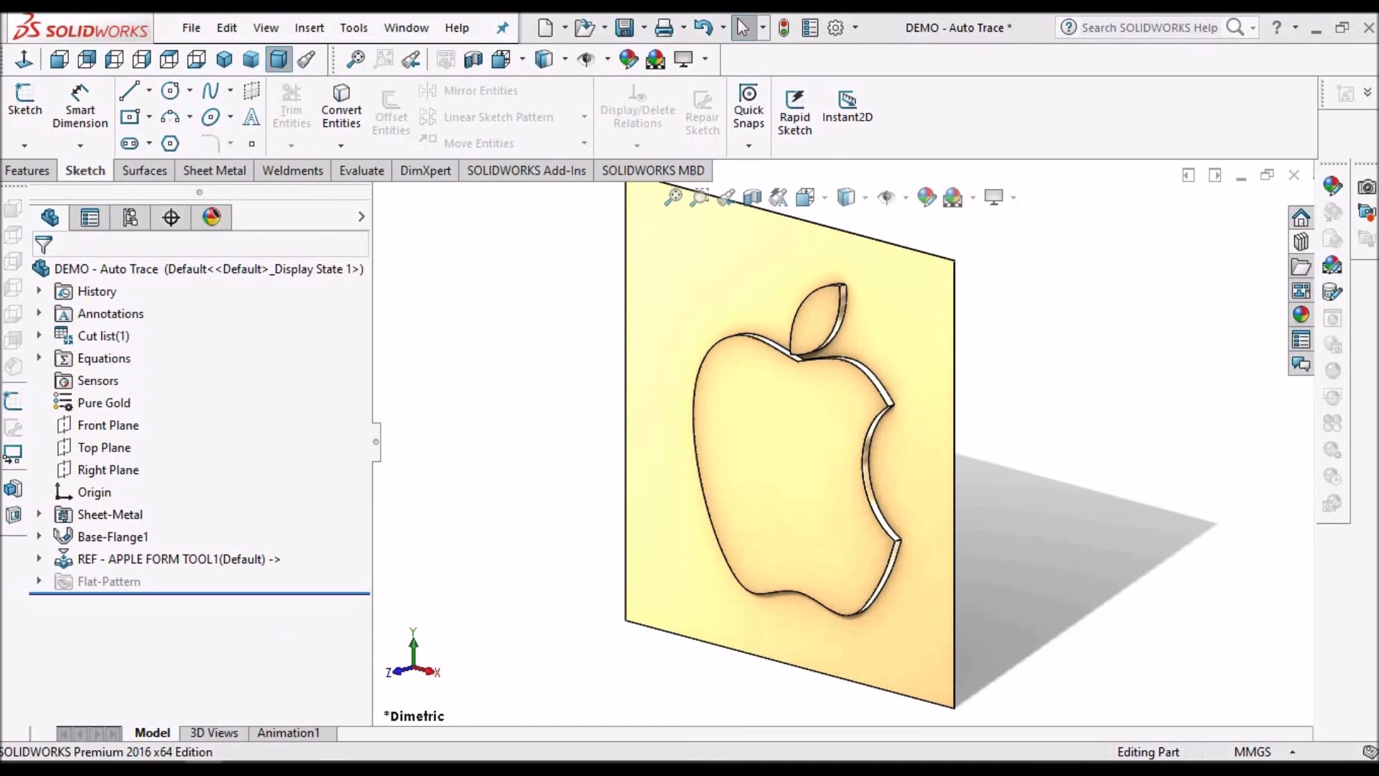